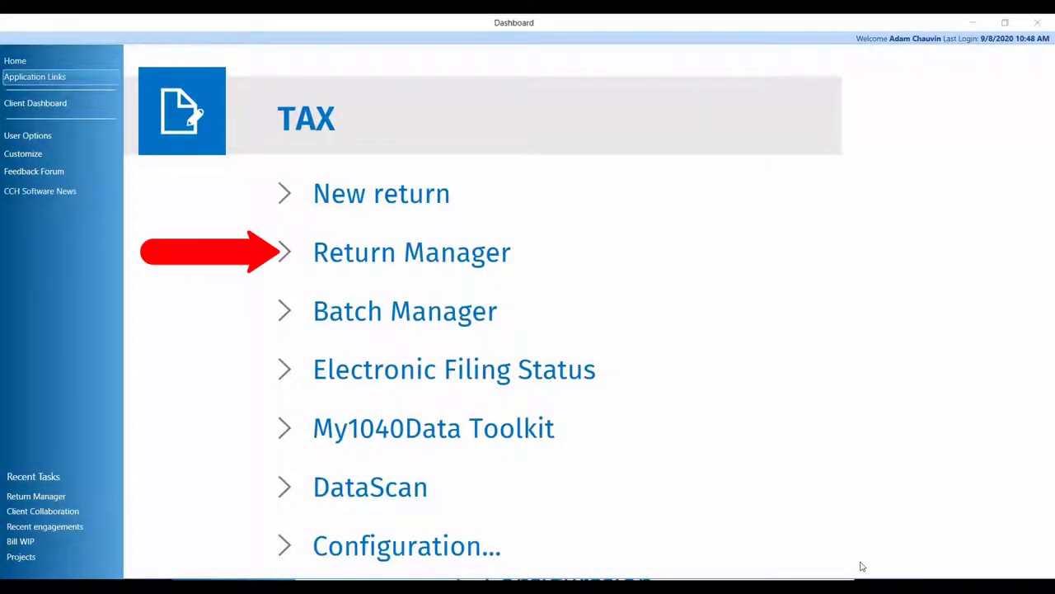
# Open Return Manager for the Adam returns and browse the Utilities, Home, Views and Help tabs
pyautogui.click(476, 262)
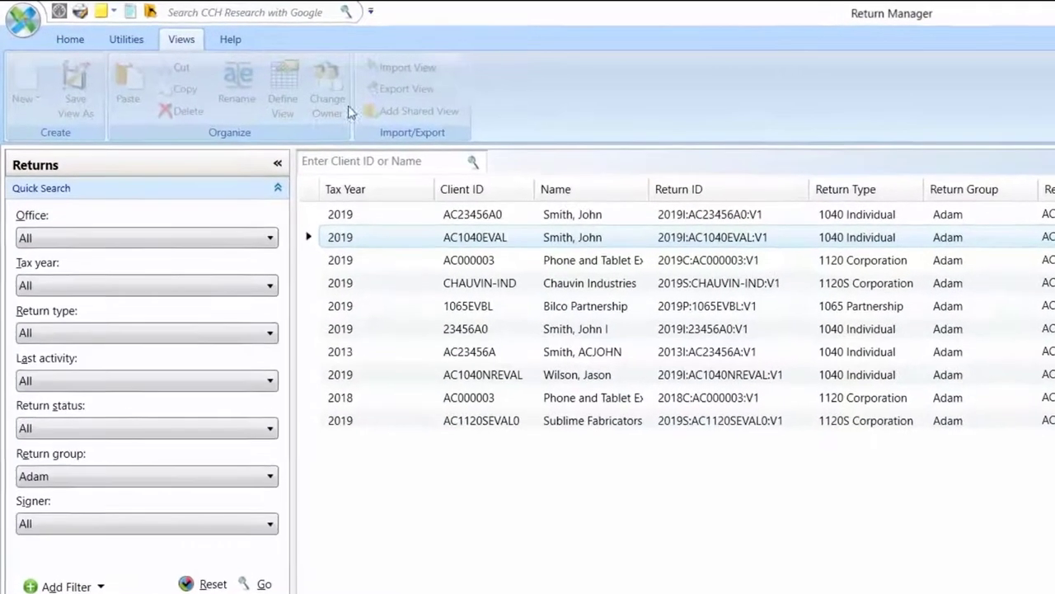
pyautogui.click(130, 38)
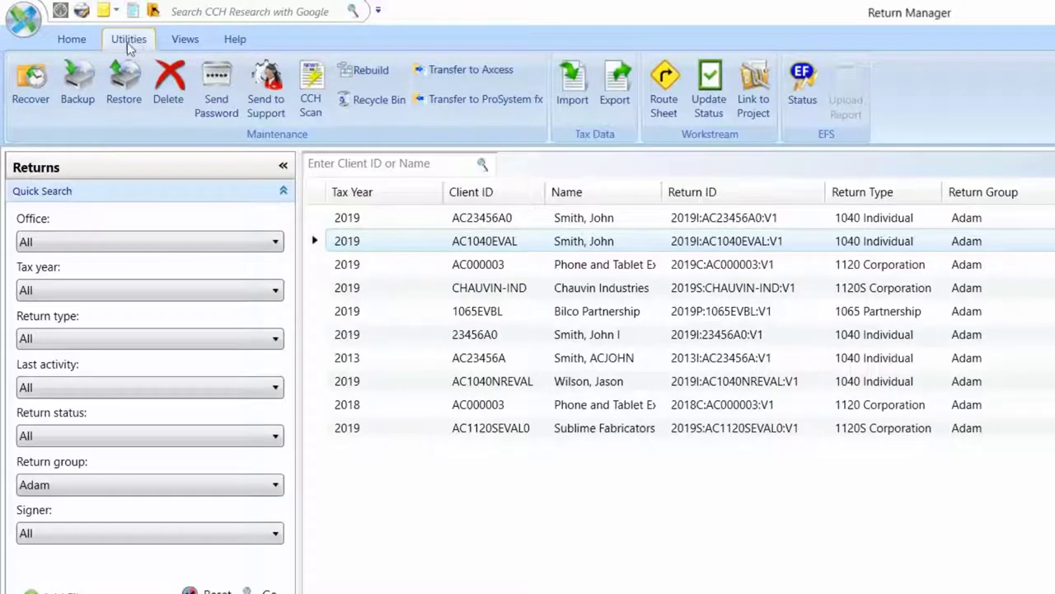
pyautogui.click(72, 38)
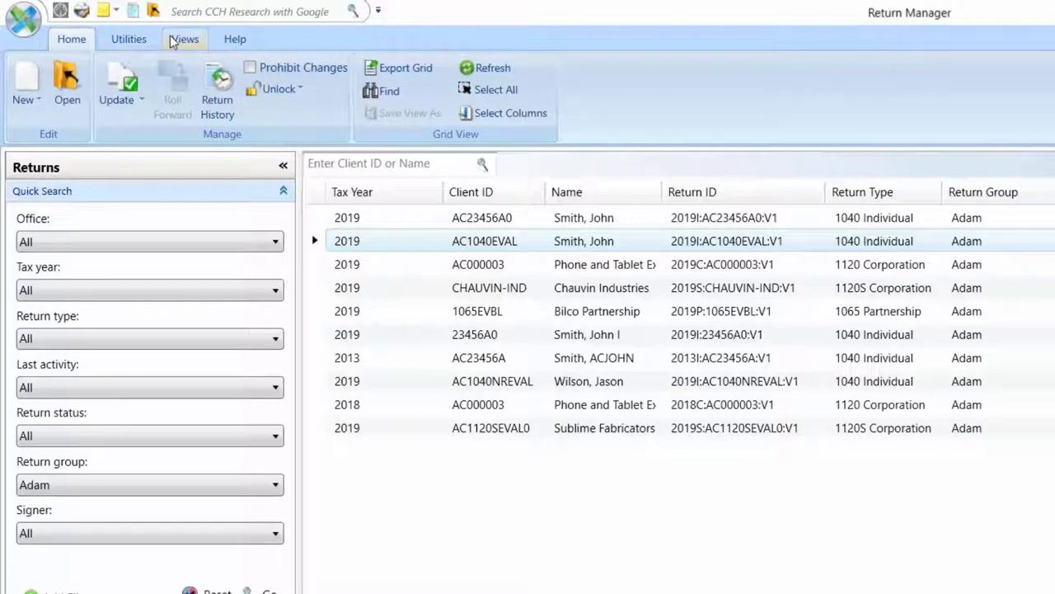
pyautogui.click(186, 40)
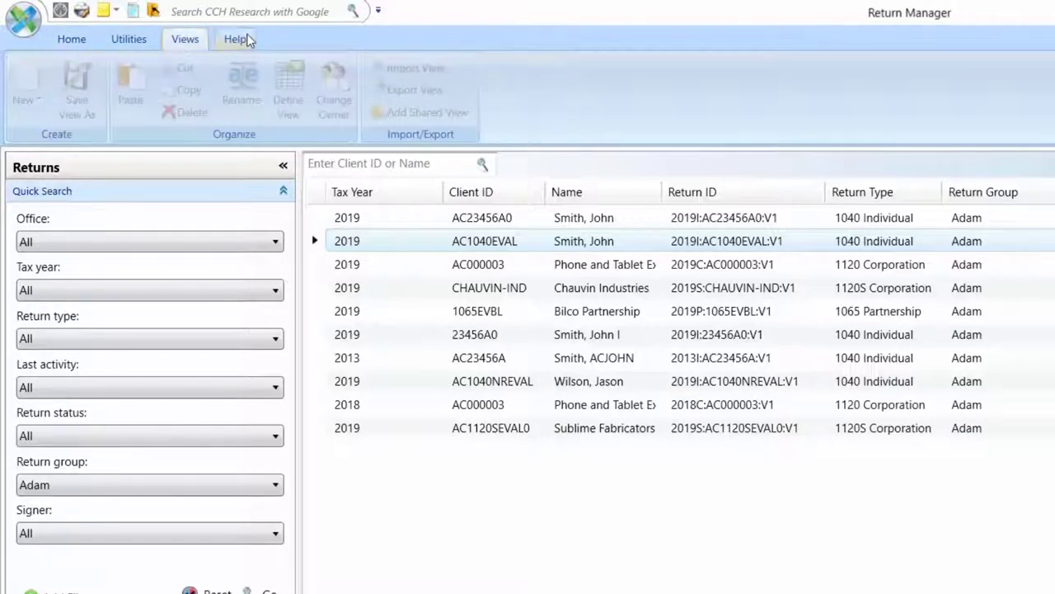
pyautogui.click(238, 40)
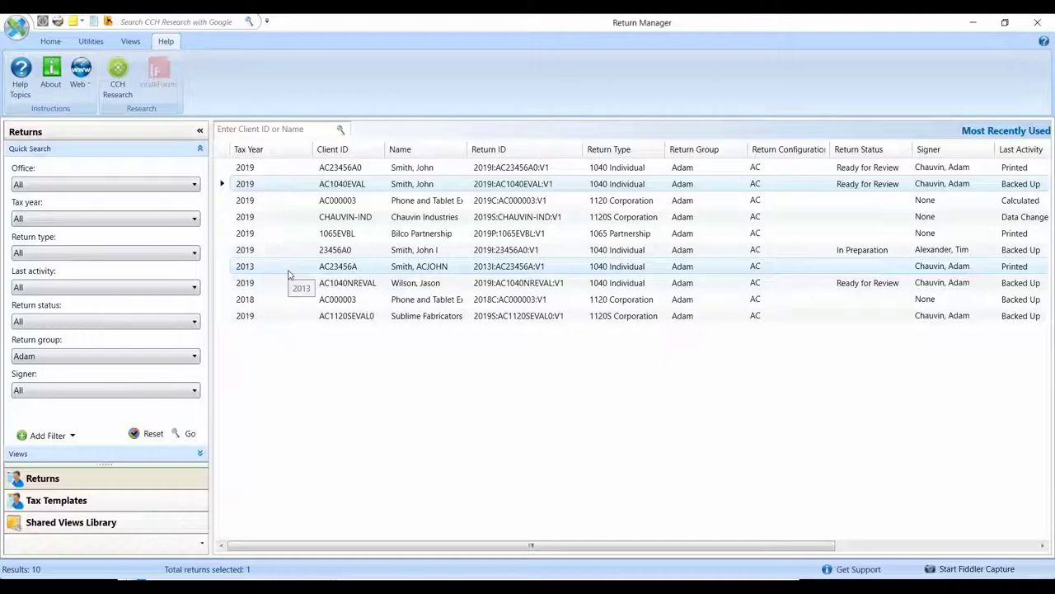
pyautogui.click(161, 221)
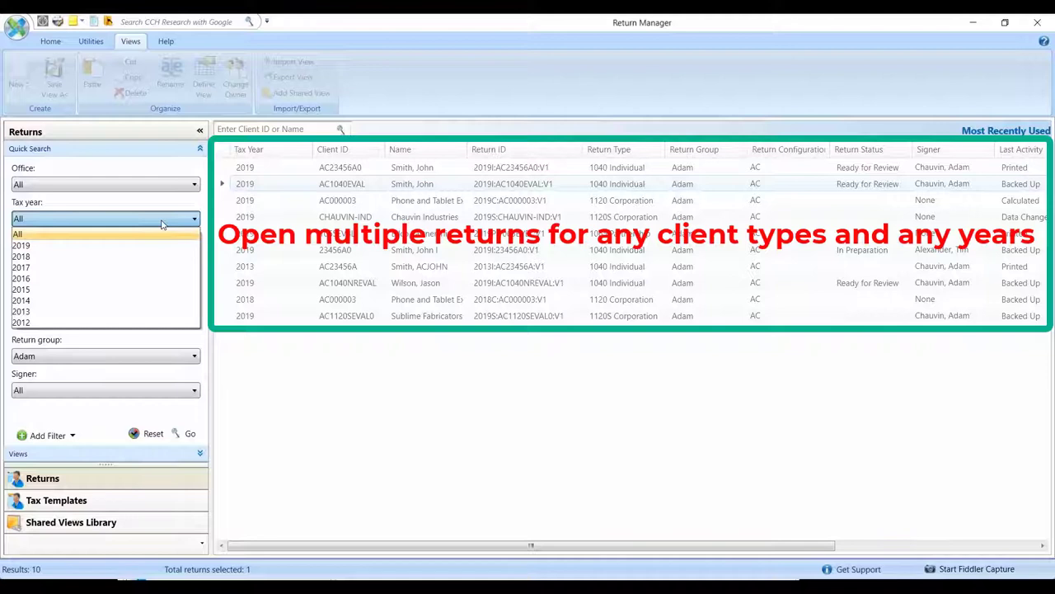
pyautogui.click(163, 234)
pyautogui.click(166, 252)
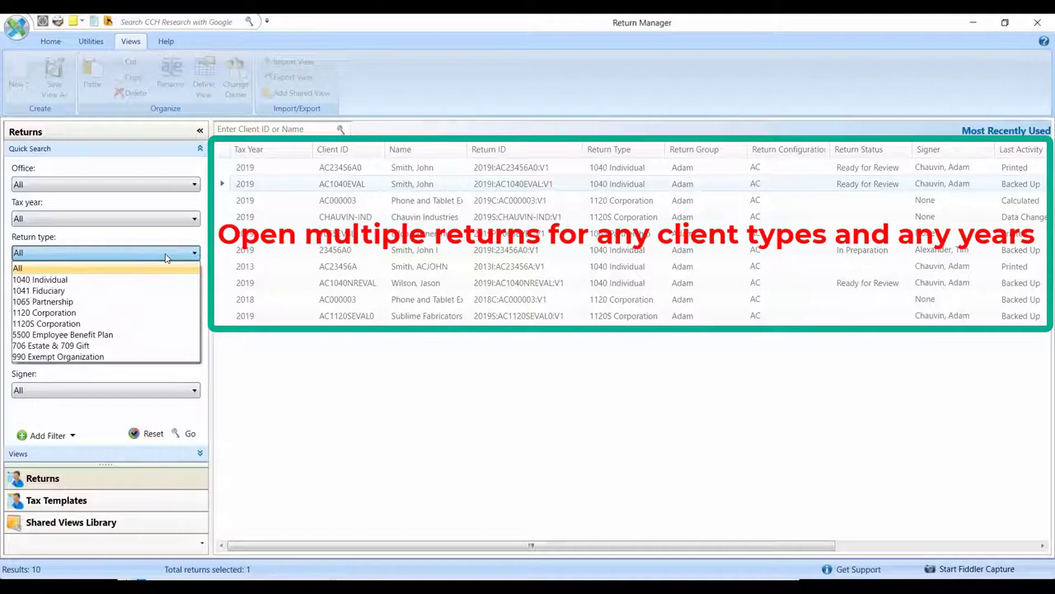
pyautogui.click(663, 473)
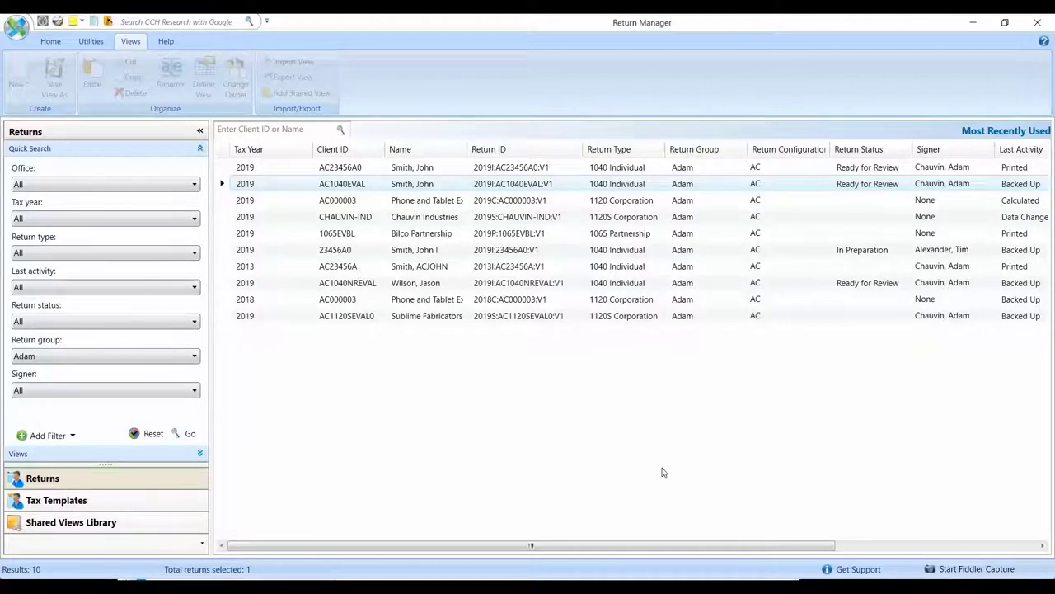
pyautogui.moveTo(596, 548); pyautogui.dragTo(849, 536)
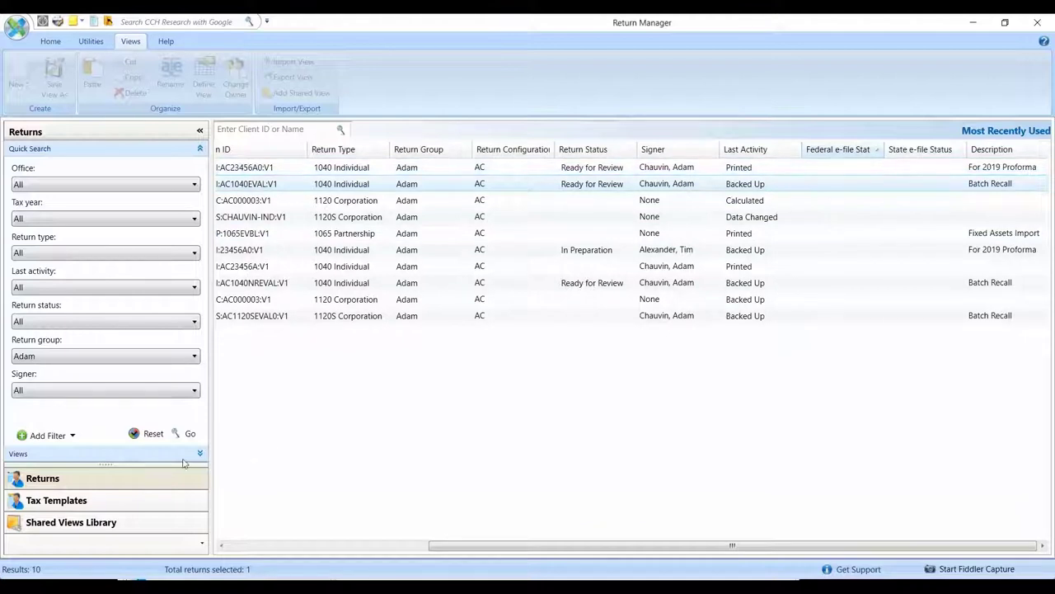
pyautogui.click(70, 436)
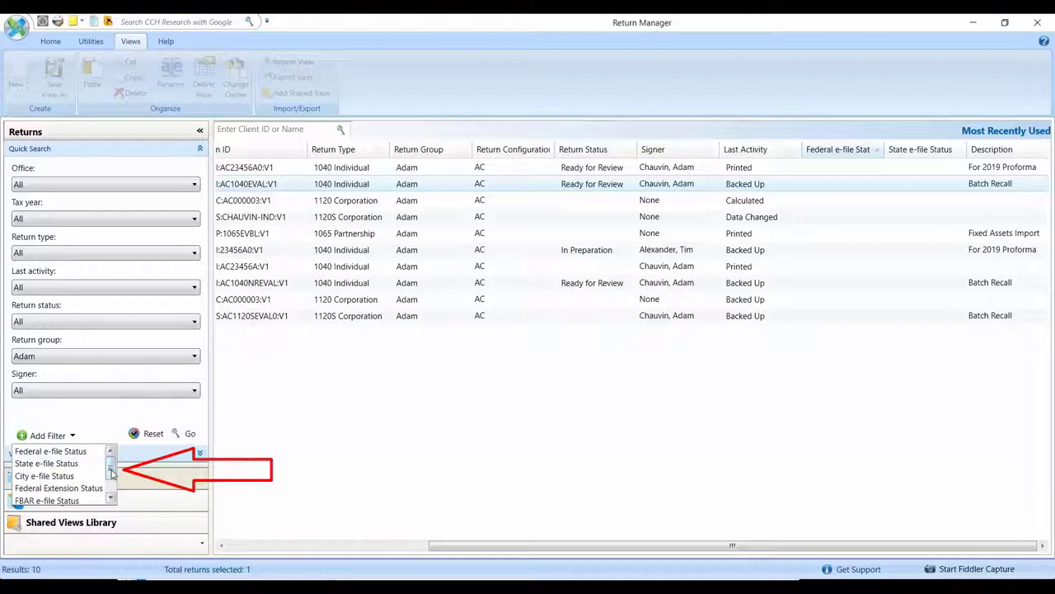
pyautogui.moveTo(113, 473); pyautogui.dragTo(113, 478)
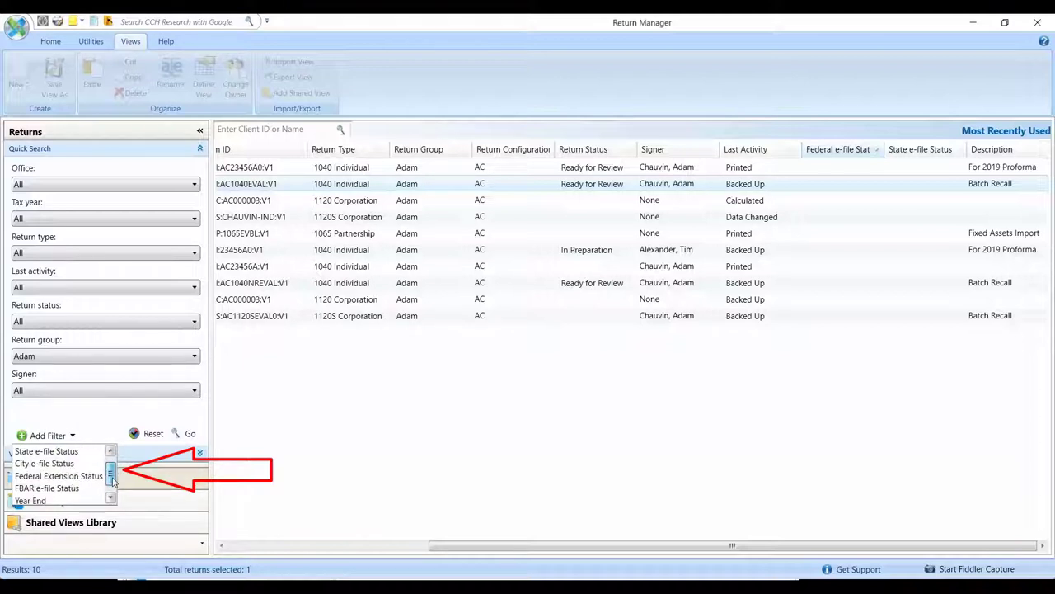
pyautogui.click(455, 434)
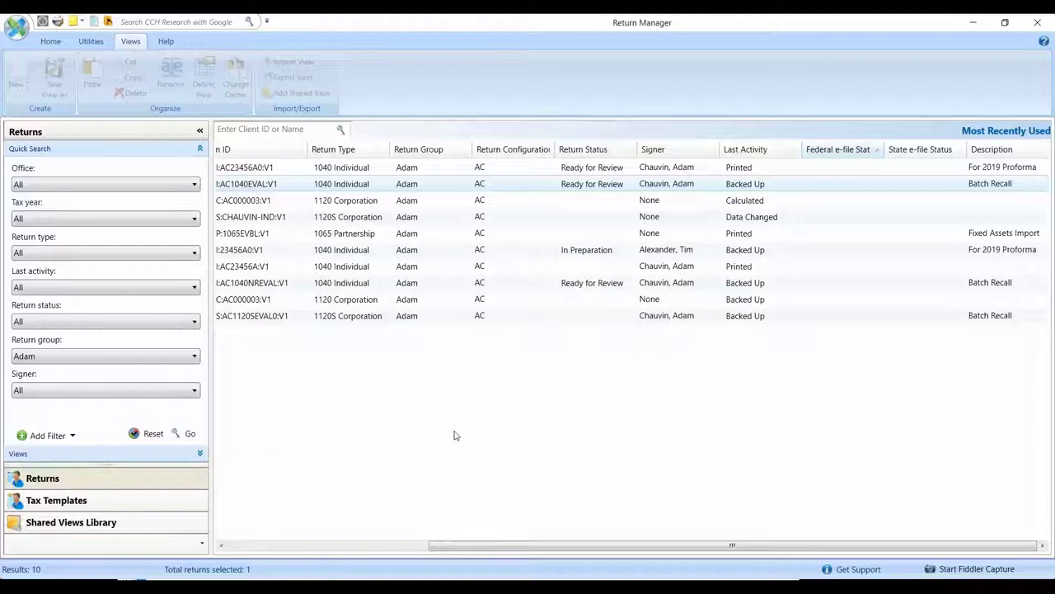
# Open the 2019 1040EVAL individual return on Form 1040 and browse its Government Forms tree
pyautogui.doubleClick(349, 183)
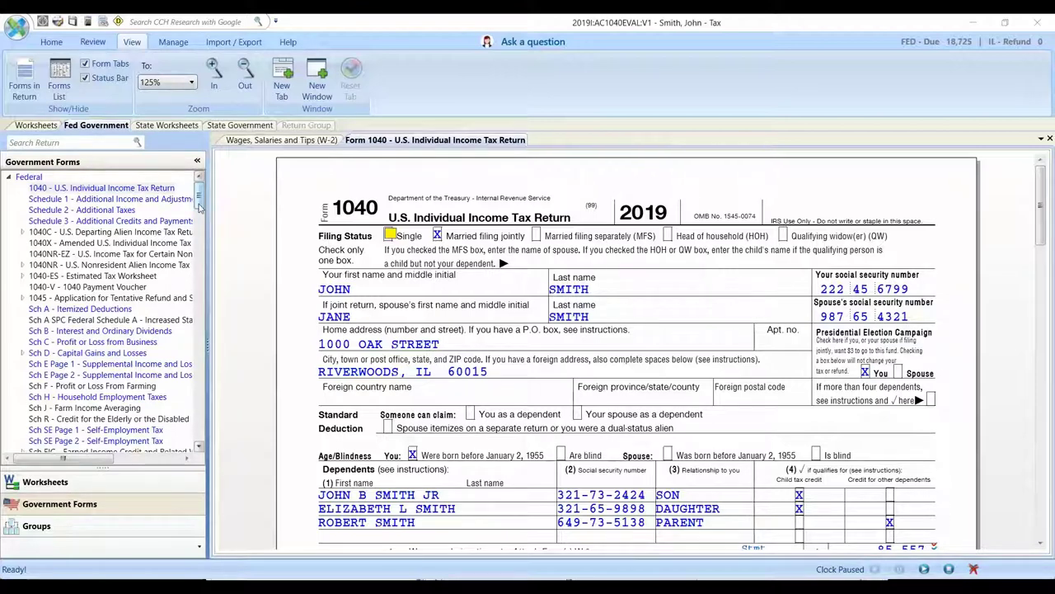
pyautogui.moveTo(199, 206); pyautogui.dragTo(200, 193)
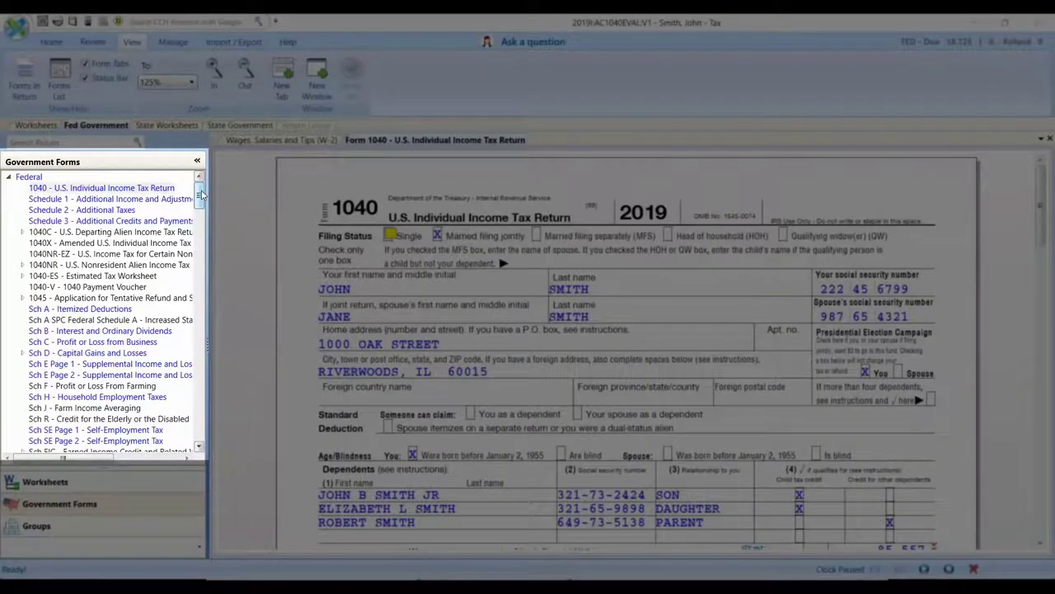
pyautogui.moveTo(201, 193); pyautogui.dragTo(216, 303)
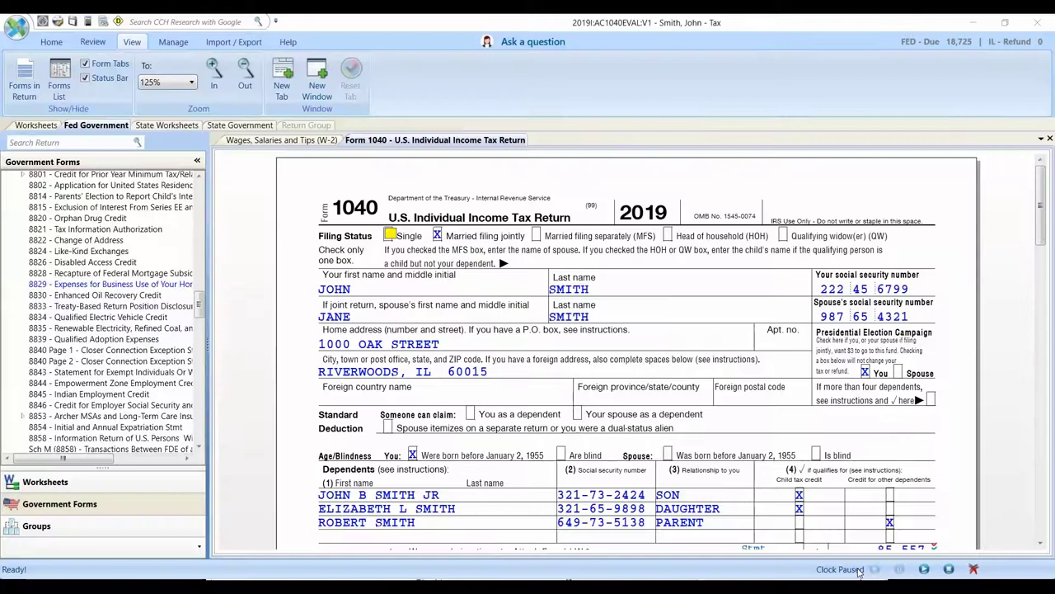
pyautogui.click(51, 43)
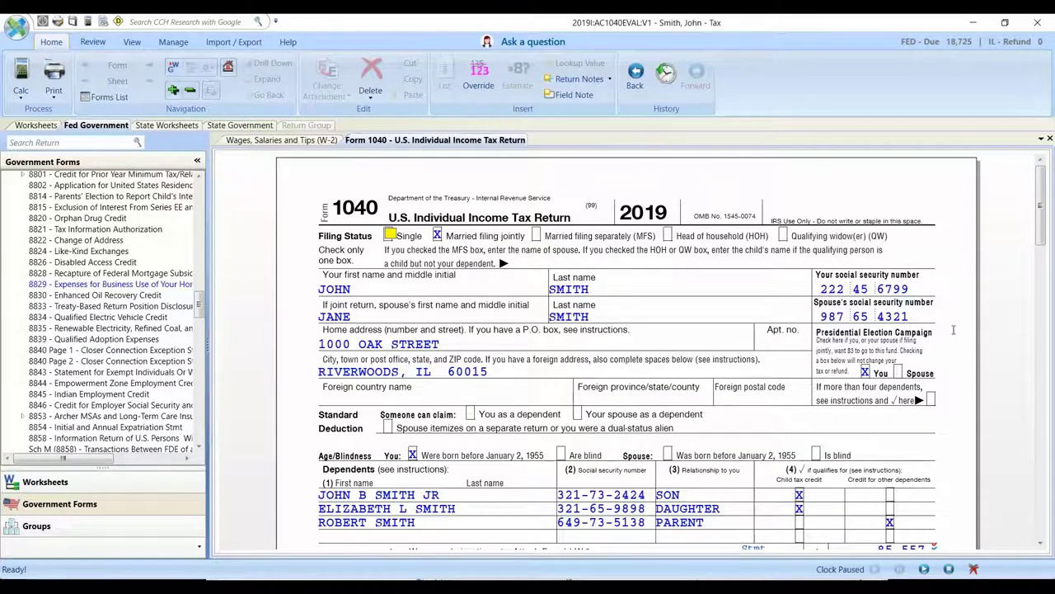
# List the Dividends, Consolidated 1099 and Gains and Losses worksheets linked to Form 1040 line 6
pyautogui.scroll(-4, 953, 330)
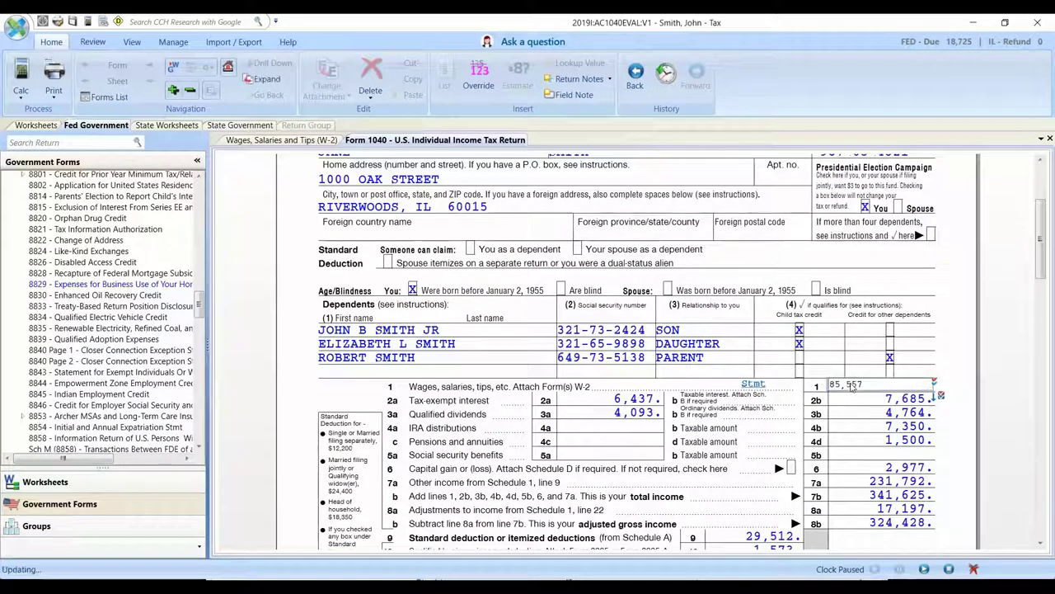
pyautogui.rightClick(852, 387)
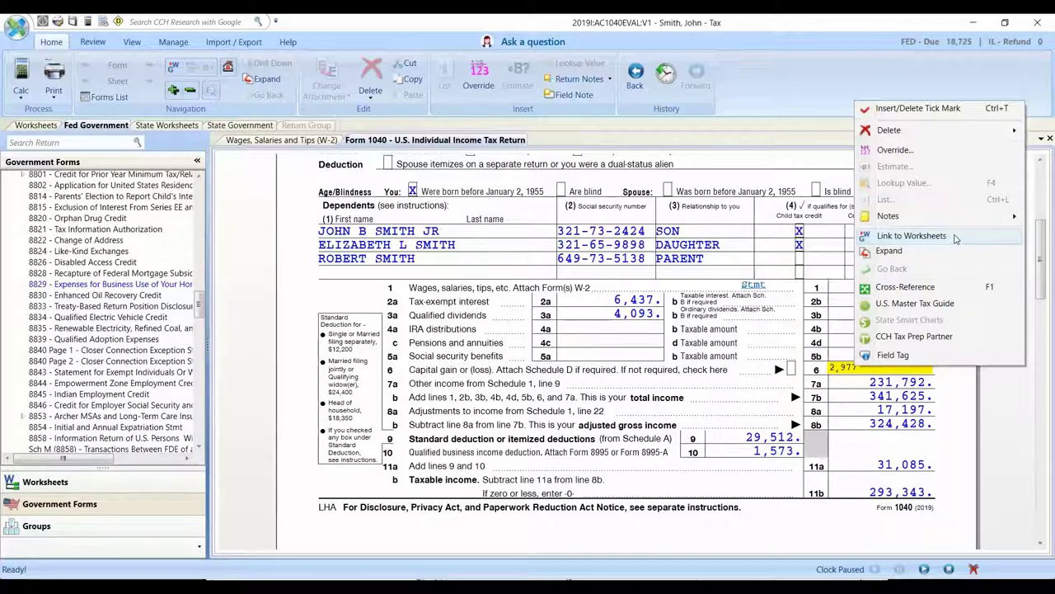
pyautogui.click(955, 238)
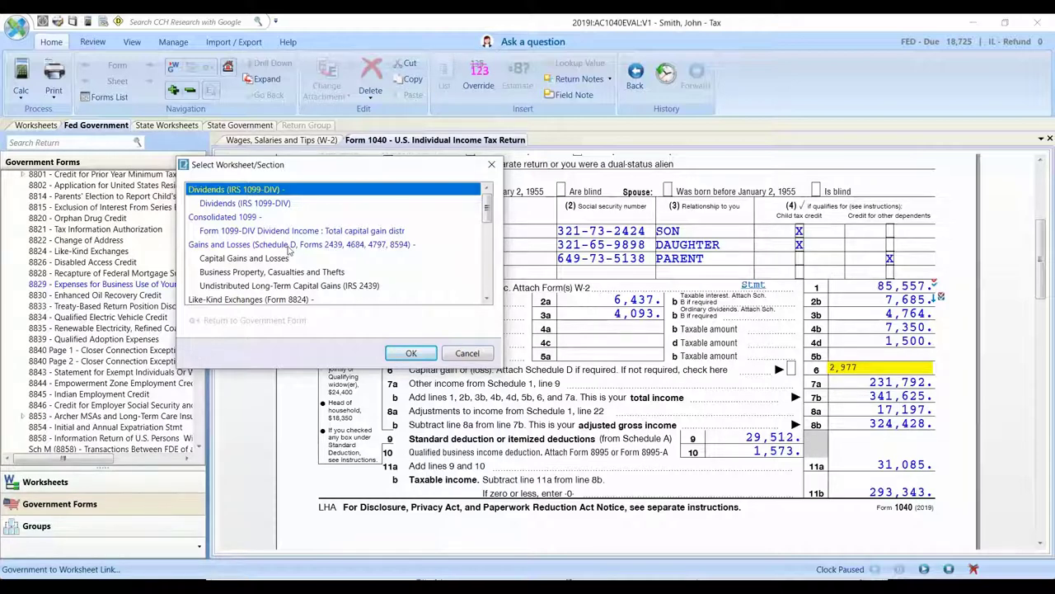
# Open the Fidelity Consolidated 1099 worksheet and expand its 1099-DIV section (1a 709, 1b 663)
pyautogui.click(245, 220)
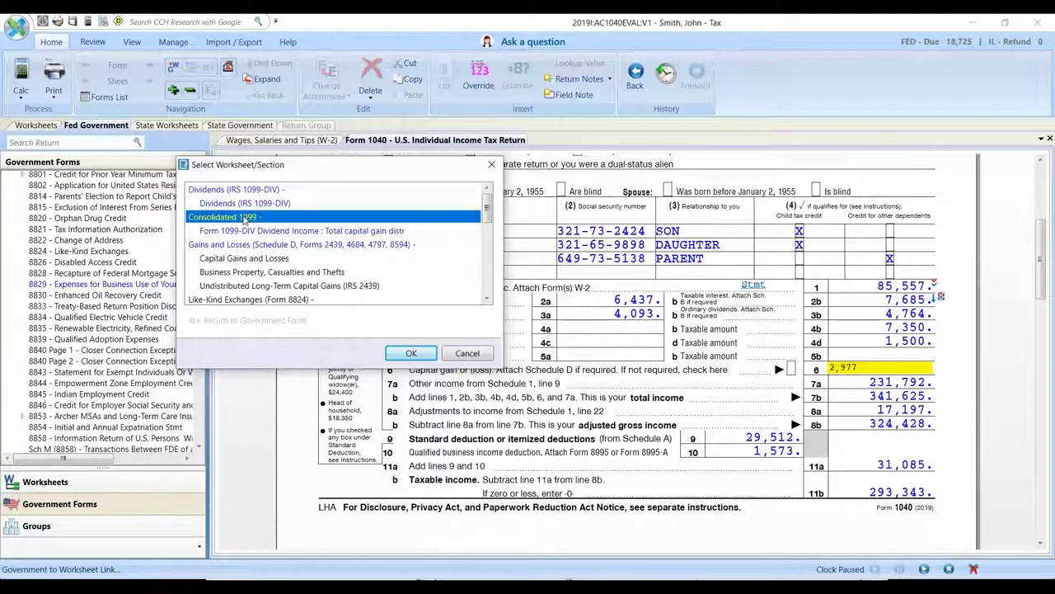
pyautogui.doubleClick(245, 220)
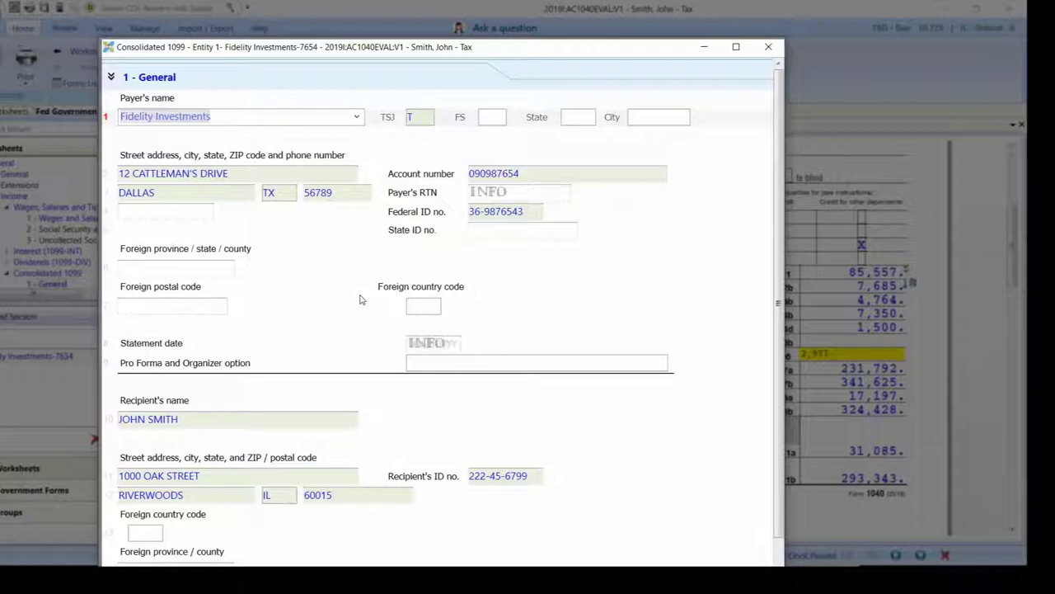
pyautogui.scroll(-3, 366, 297)
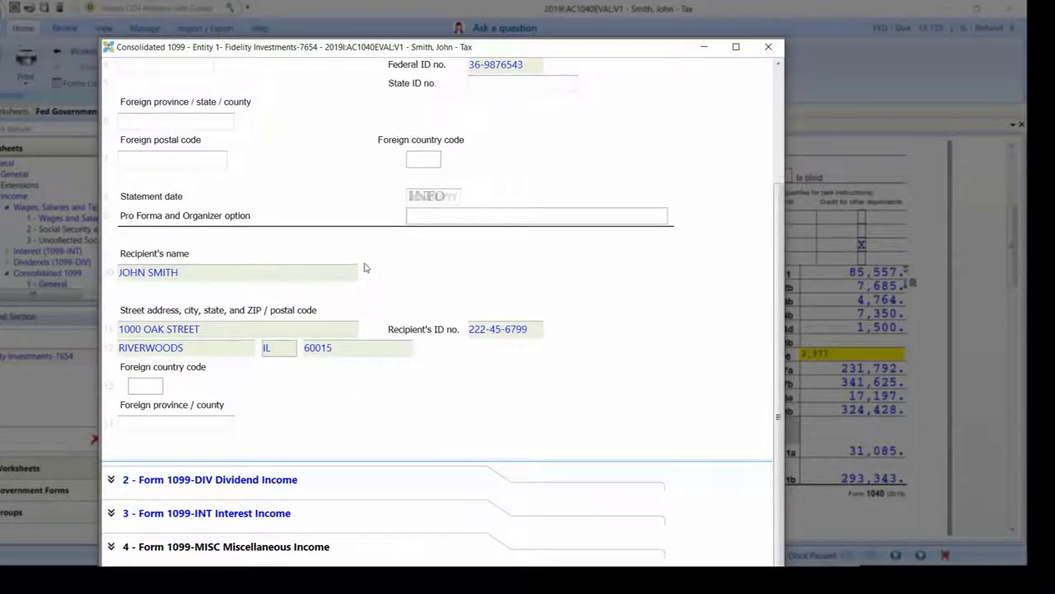
pyautogui.click(249, 487)
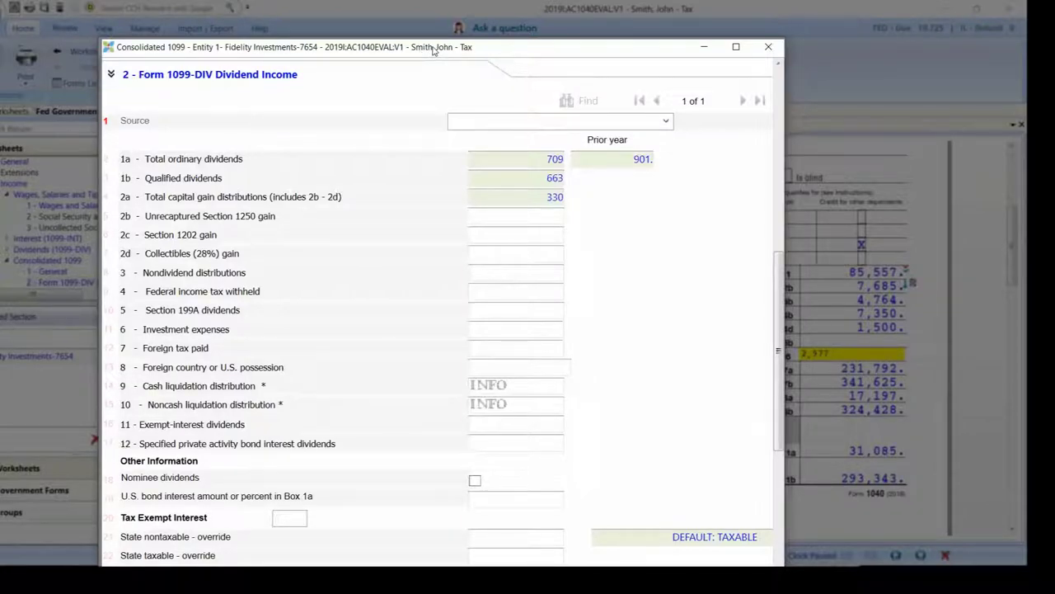
pyautogui.moveTo(433, 51); pyautogui.dragTo(331, 55)
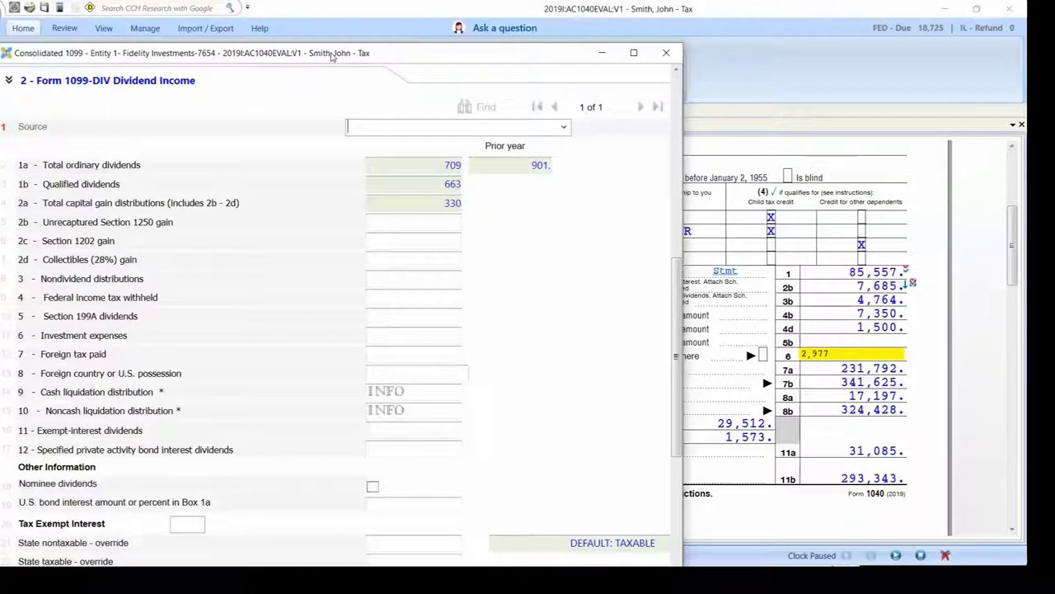
# Close the 1099 window and view the W-2 worksheet totaling 85,557 in wages
pyautogui.press('Escape')
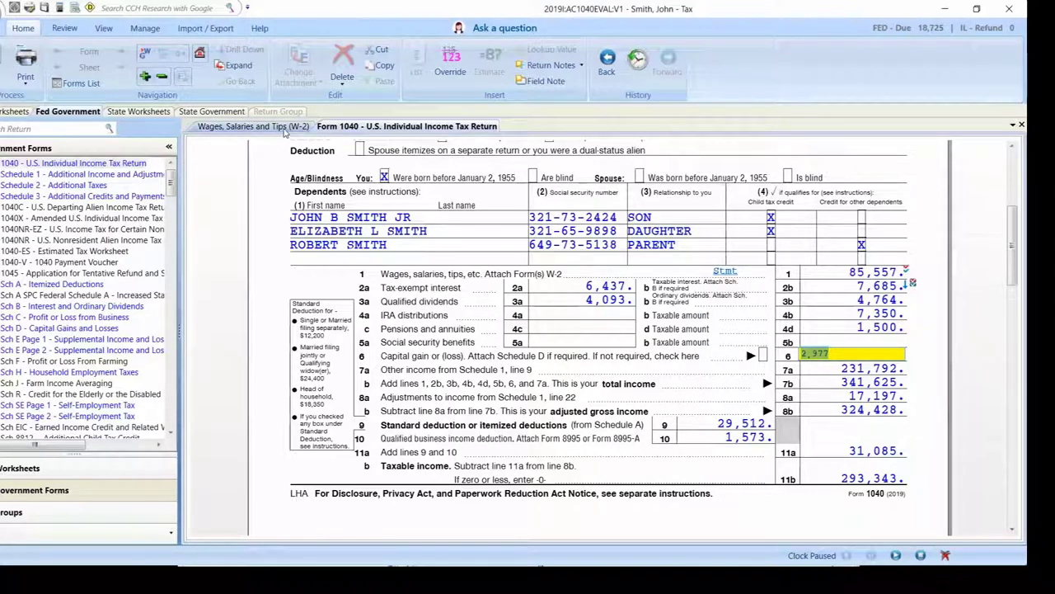
pyautogui.click(284, 128)
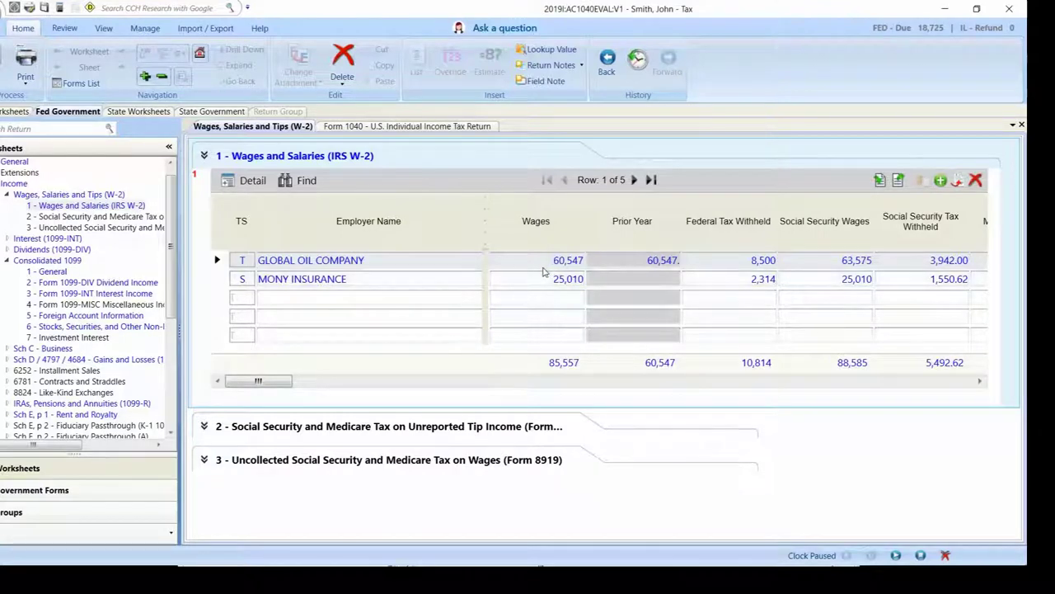
# View the GLOBAL OIL COMPANY W-2, then switch to the full categorized worksheet grid
pyautogui.click(252, 180)
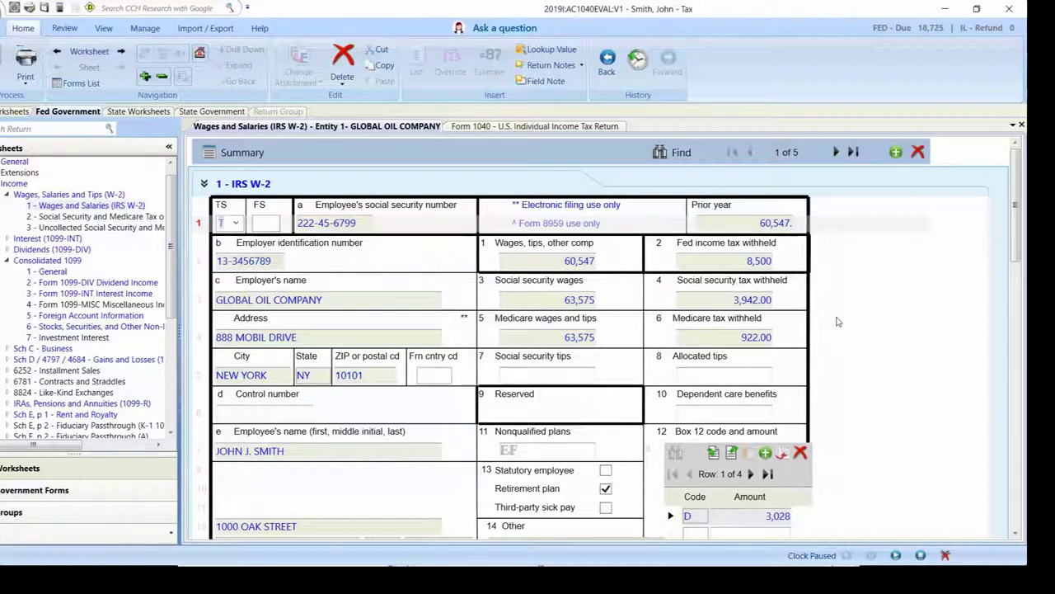
pyautogui.scroll(-1, 836, 323)
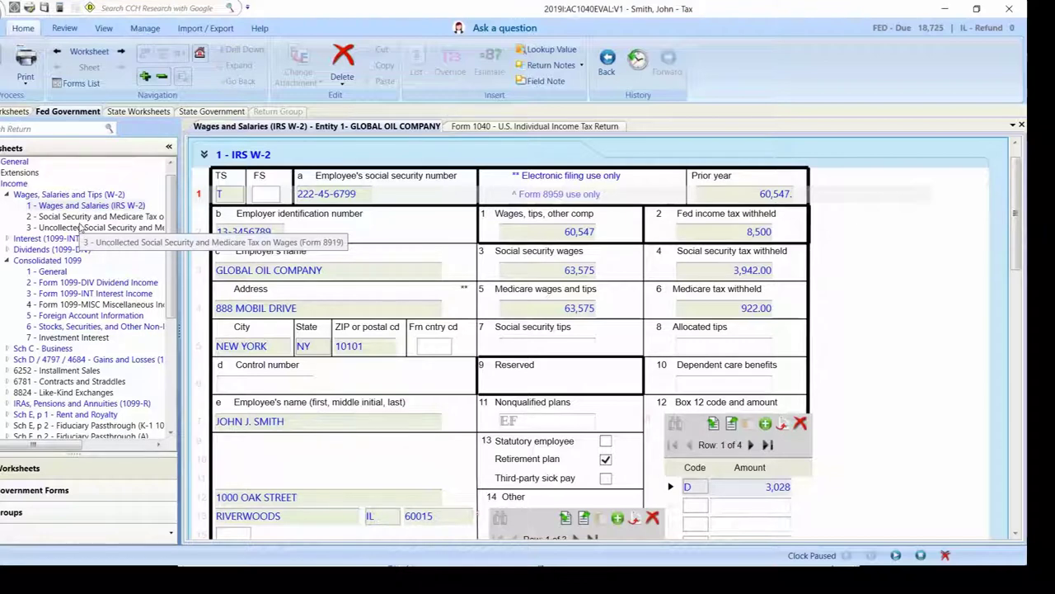
pyautogui.click(126, 149)
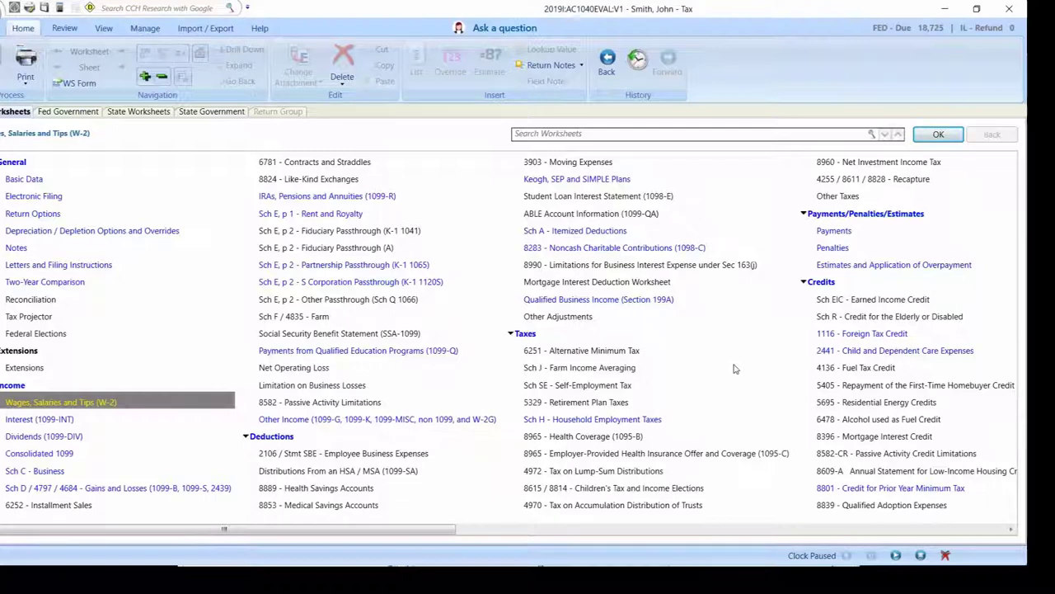
# Search the worksheets for 'foreig' and jump to the Foreign group
pyautogui.click(540, 531)
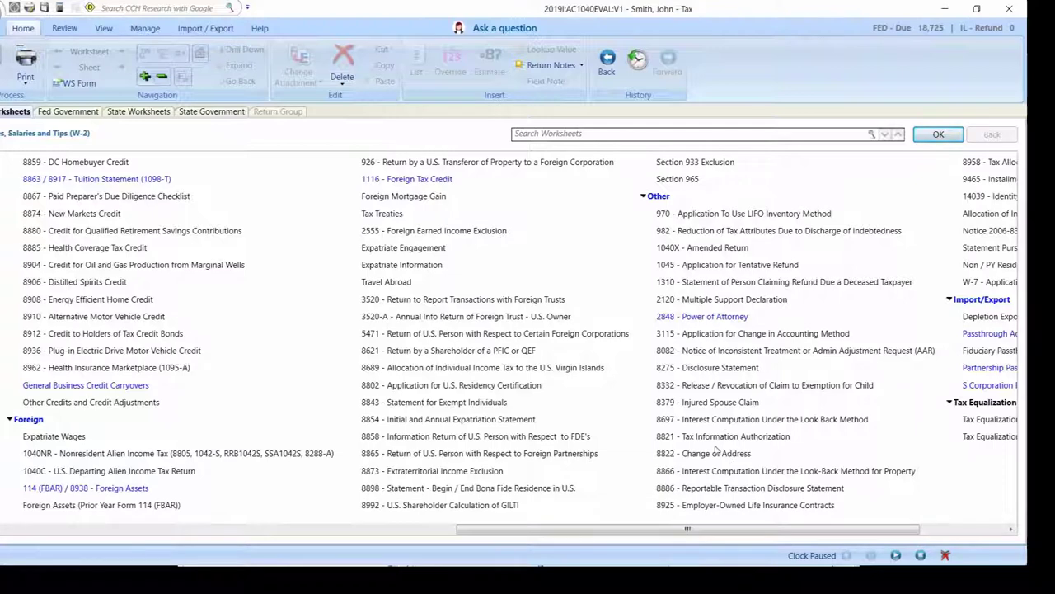
pyautogui.moveTo(675, 528); pyautogui.dragTo(173, 541)
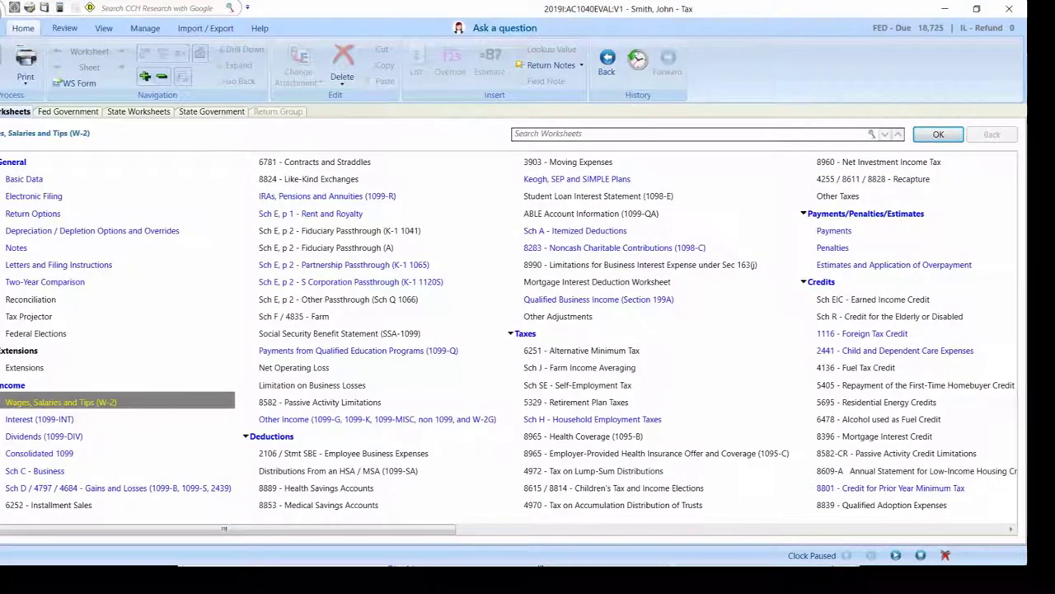
pyautogui.write('foreig')
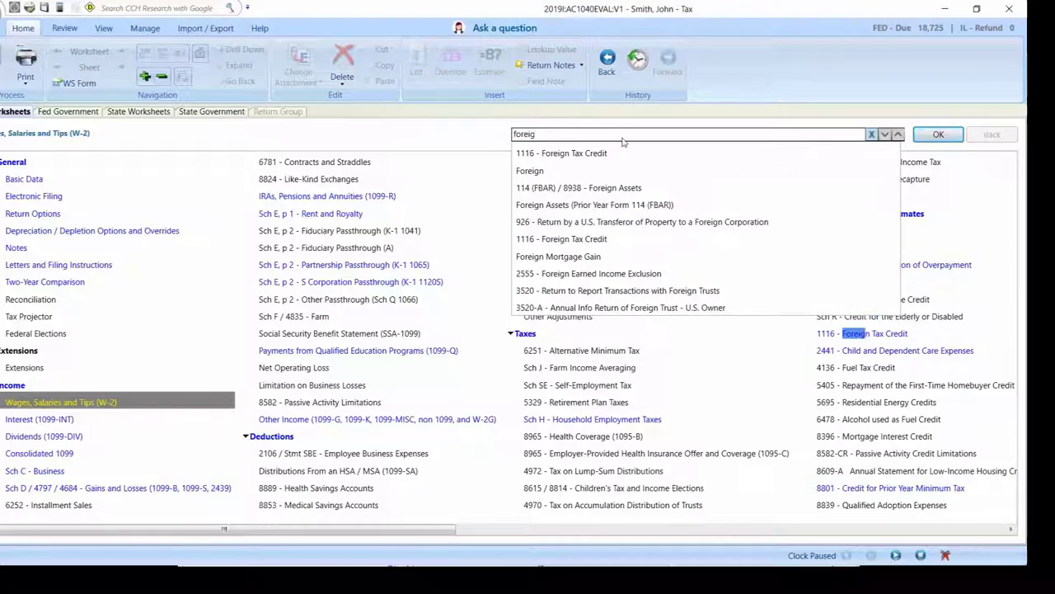
pyautogui.click(604, 188)
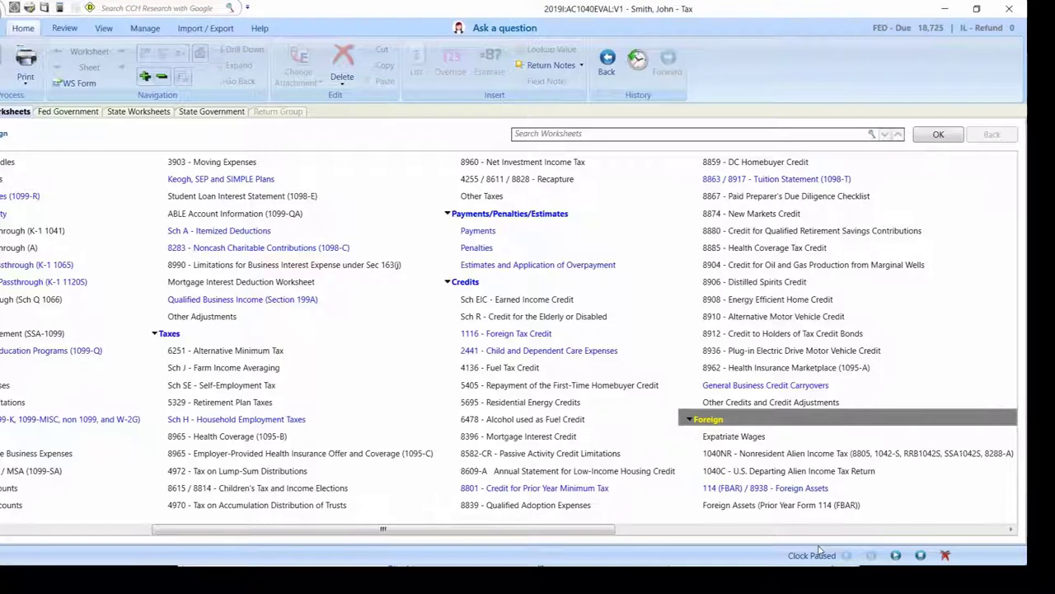
# Show the Review ribbon's diagnostics, estimates, tick marks and letters tools
pyautogui.click(66, 28)
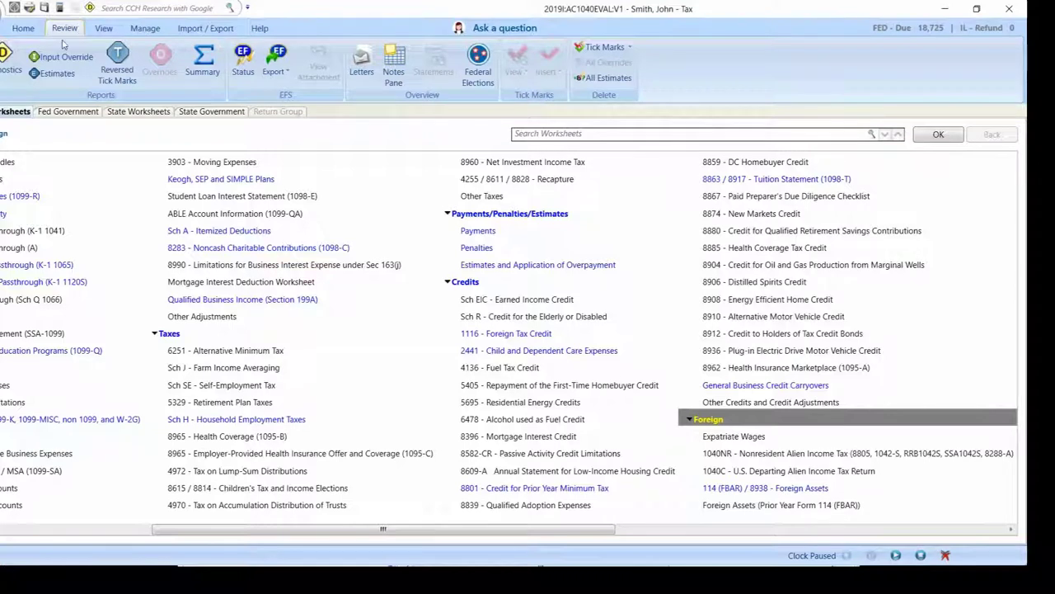
pyautogui.click(14, 78)
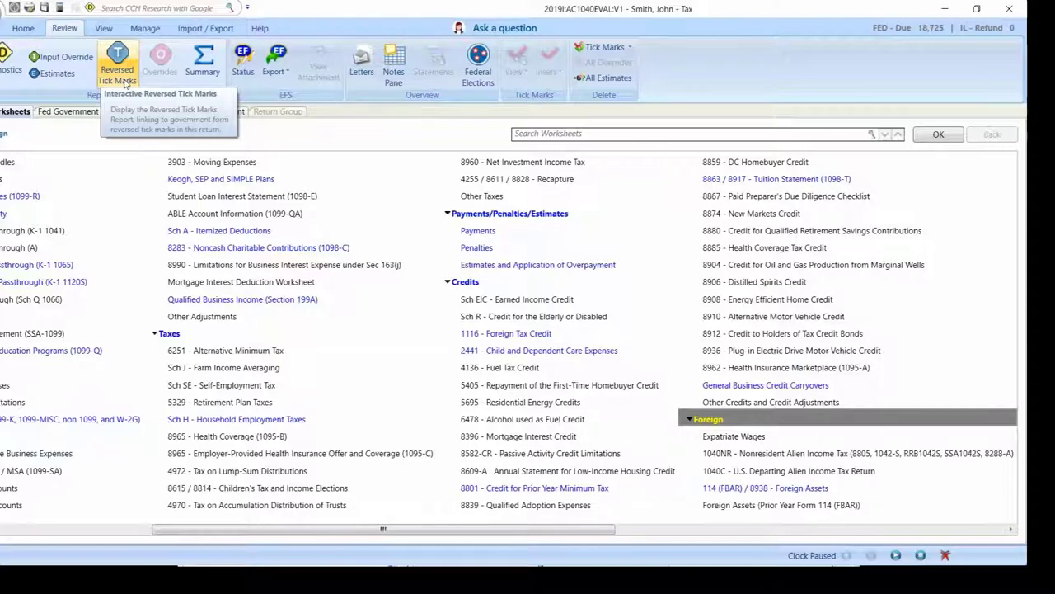
# Check the Diagnostics, Estimates, Reversed Tick Marks and Input Overrides reports, then close them
pyautogui.click(10, 73)
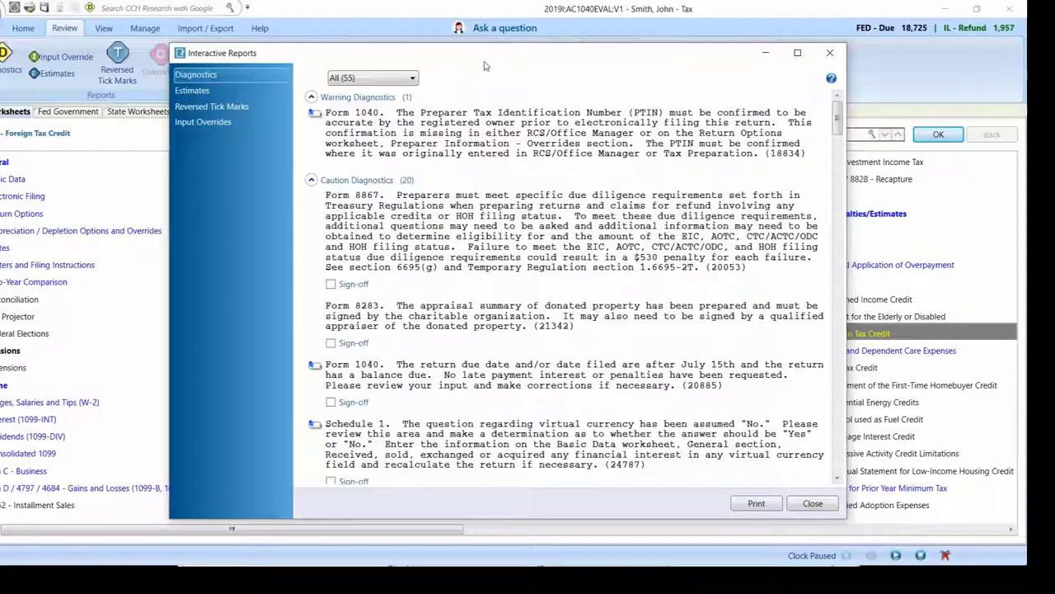
pyautogui.moveTo(491, 56); pyautogui.dragTo(466, 40)
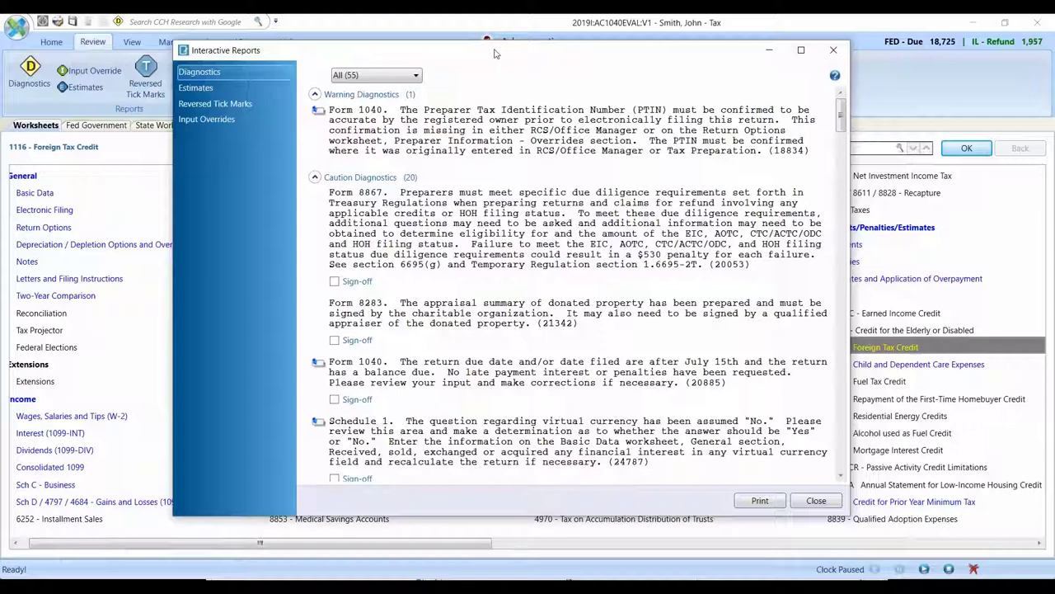
pyautogui.moveTo(494, 54); pyautogui.dragTo(474, 57)
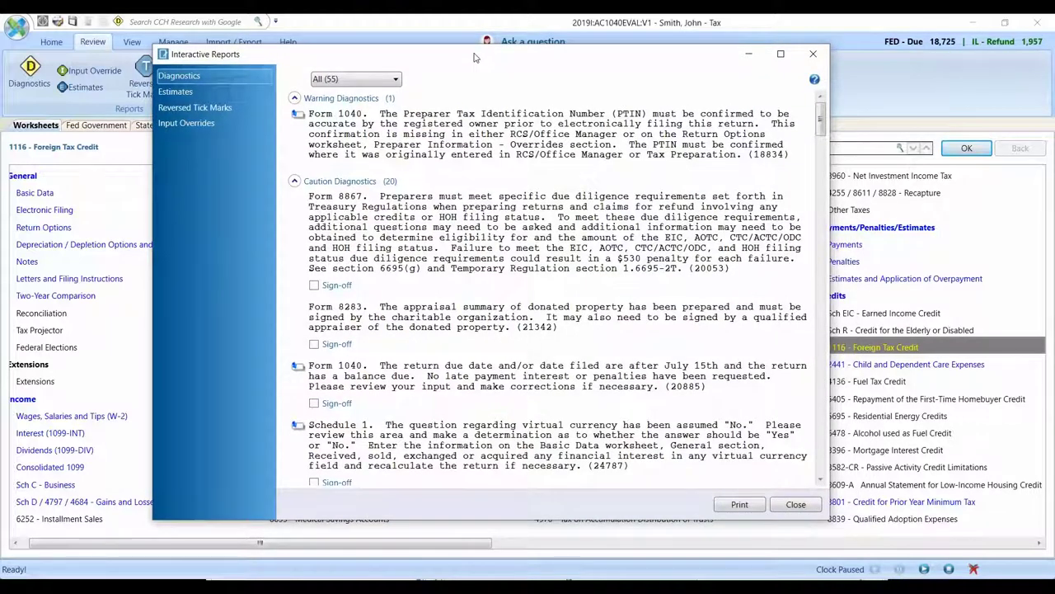
pyautogui.click(185, 95)
pyautogui.click(180, 95)
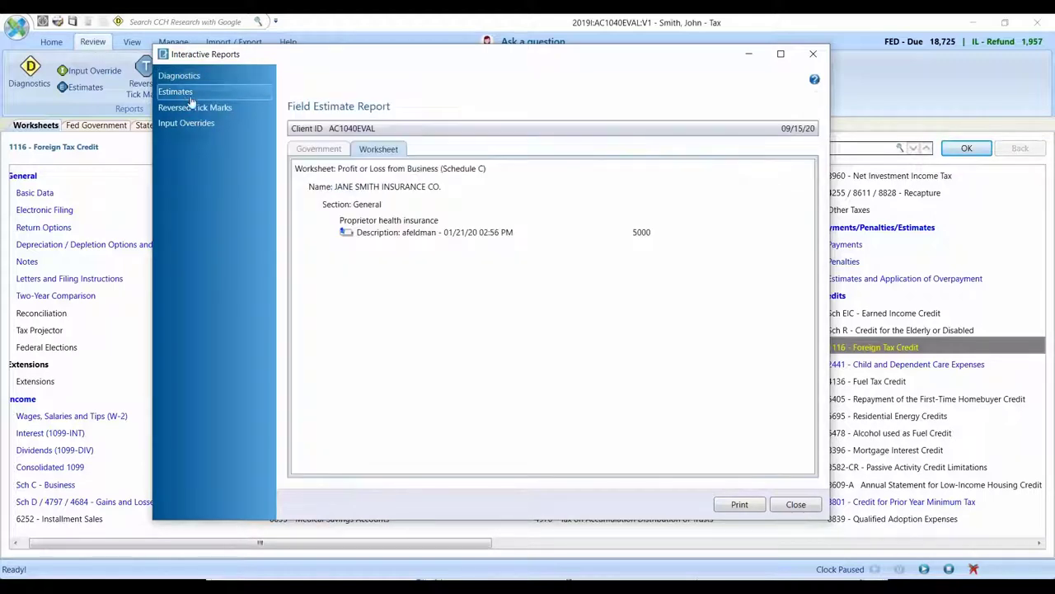
pyautogui.click(191, 108)
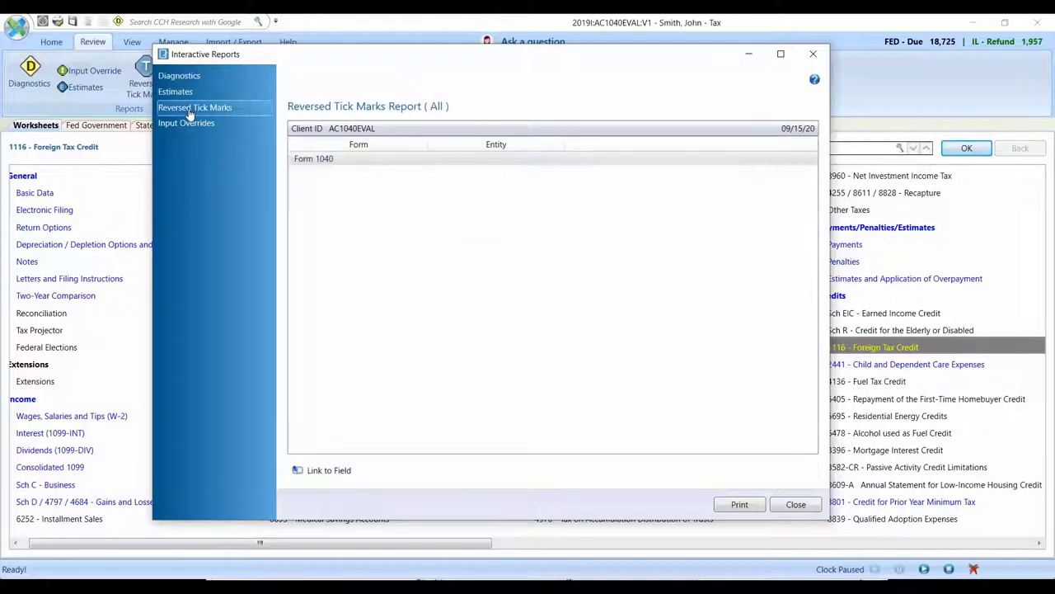
pyautogui.click(195, 127)
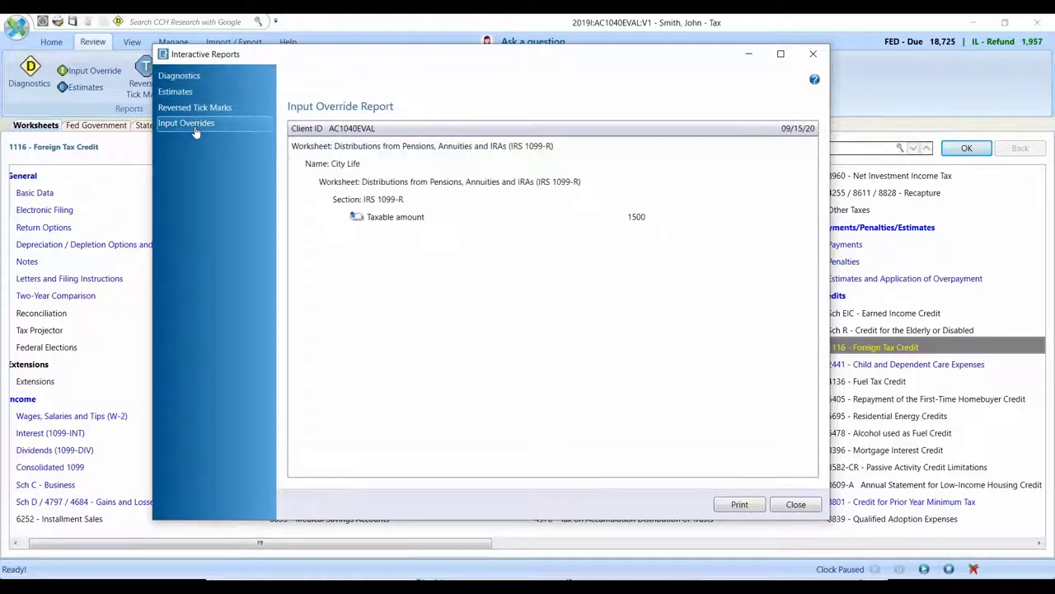
pyautogui.click(181, 76)
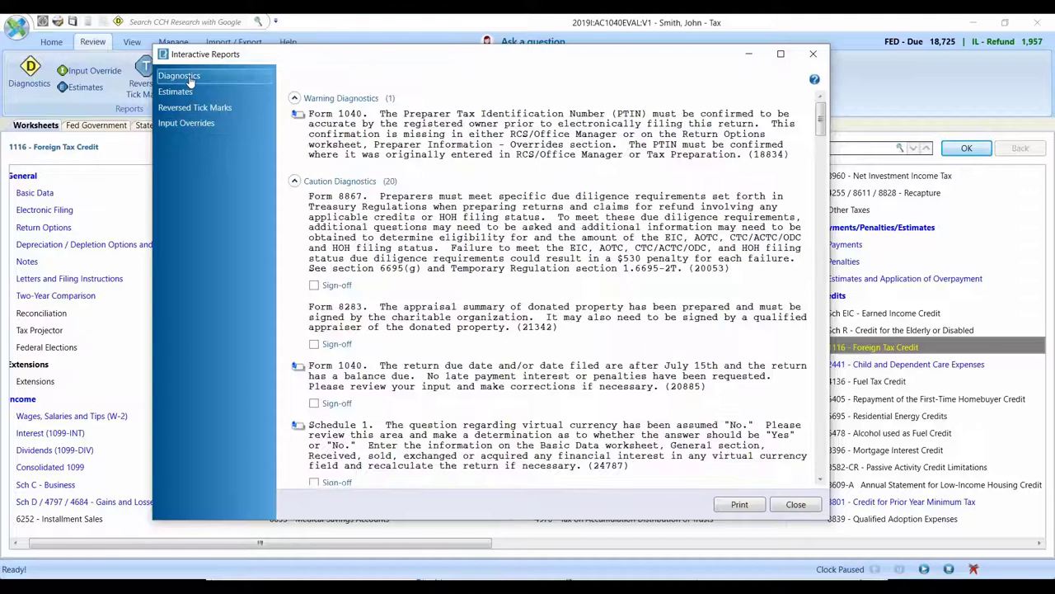
pyautogui.click(804, 506)
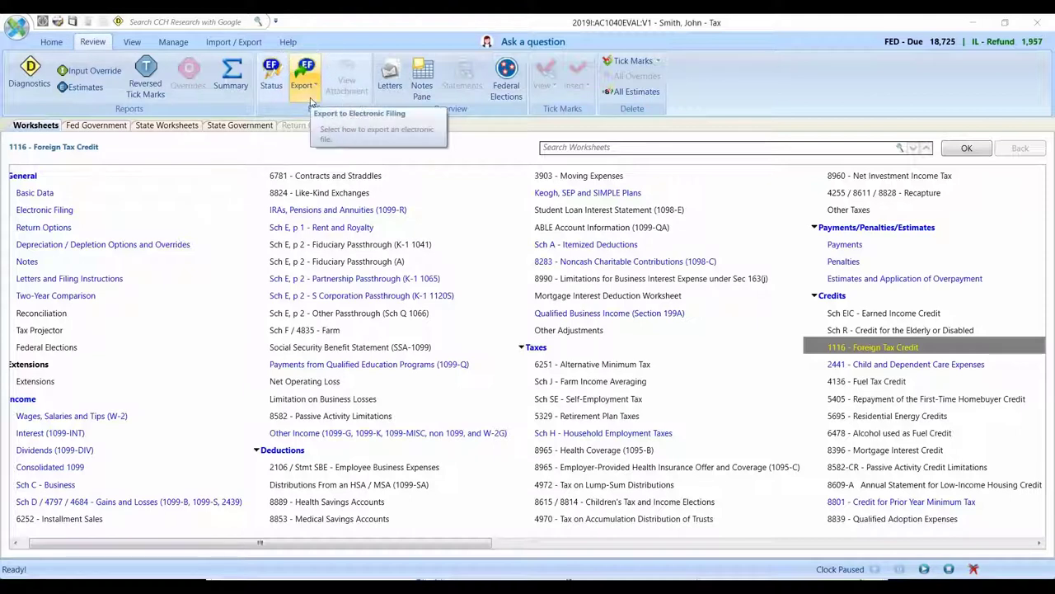
pyautogui.click(657, 61)
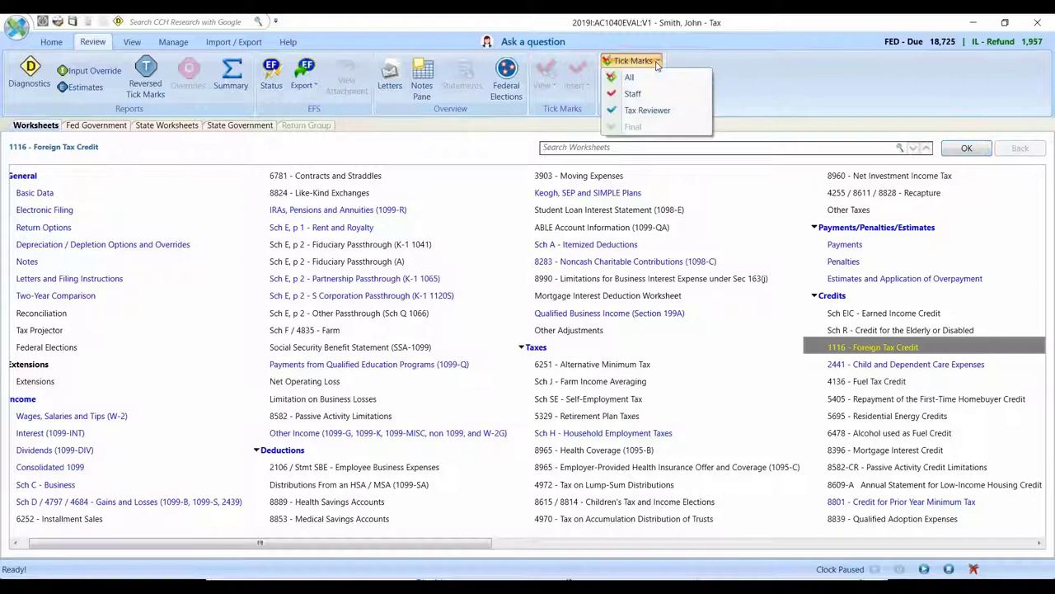
pyautogui.click(691, 61)
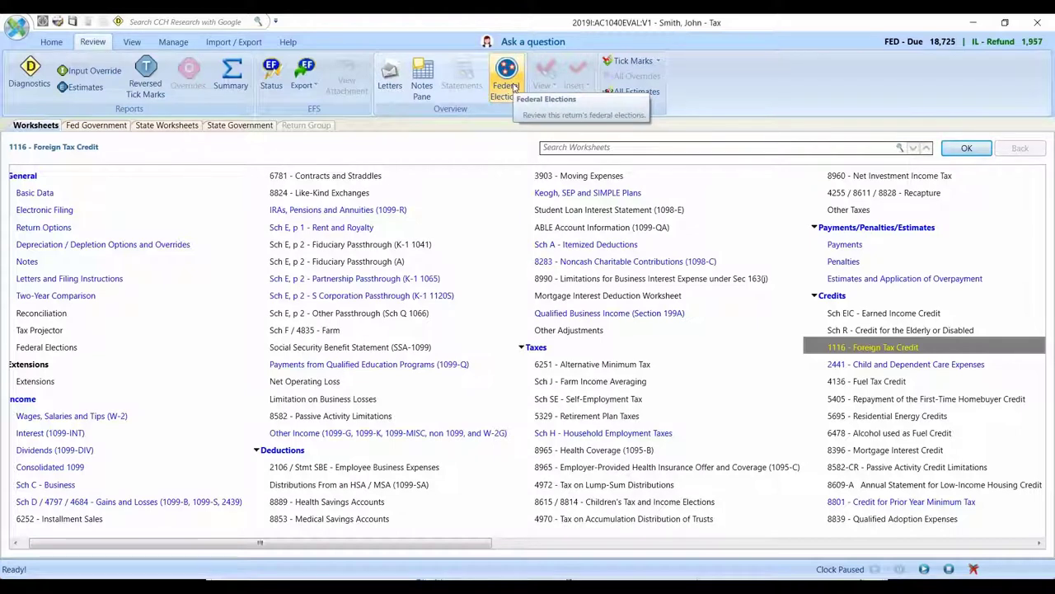
# Open the return's transmittal letter in Microsoft Word from the Letters button
pyautogui.click(400, 90)
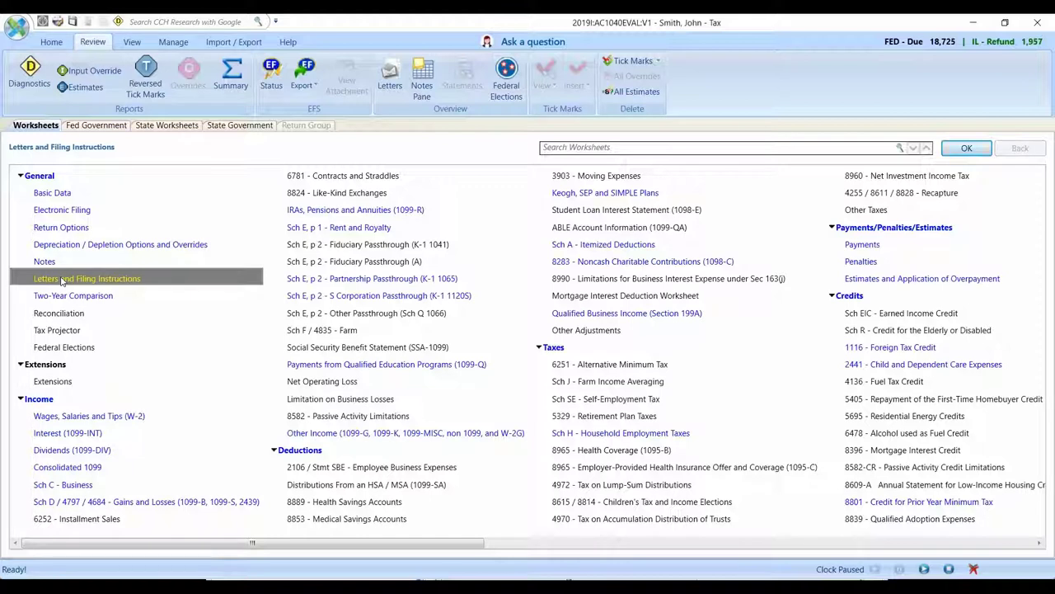
pyautogui.click(395, 94)
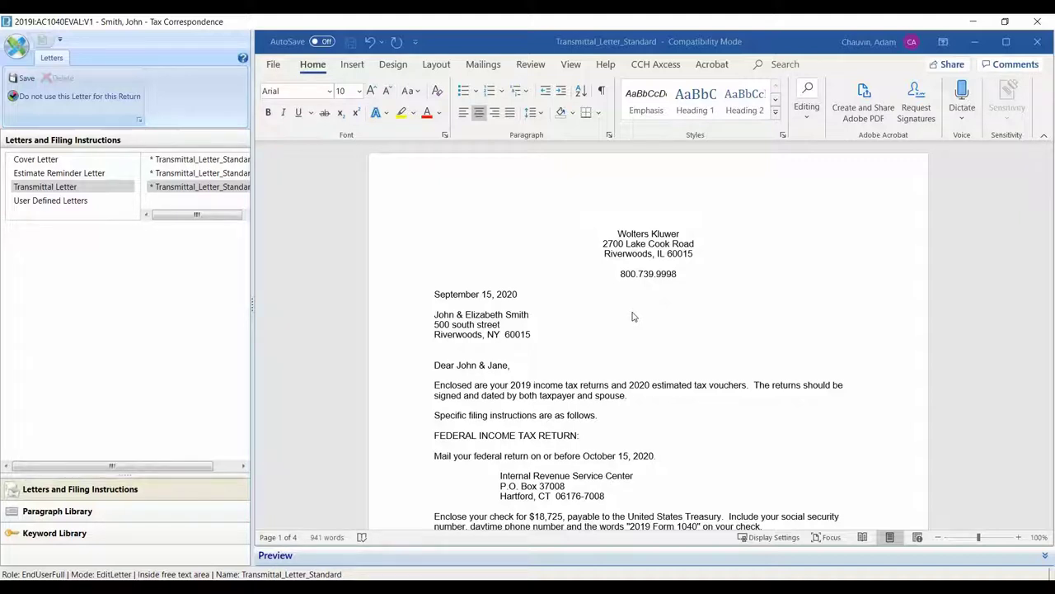
pyautogui.click(633, 317)
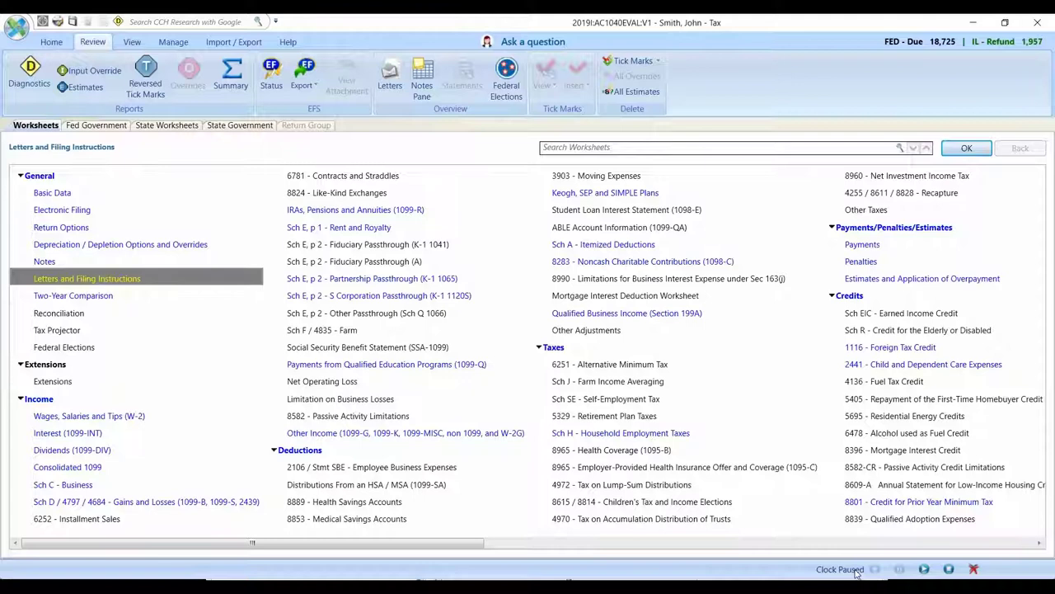
# From the Home tab's Print menu, bring up Print Entire Return with only the Government copy going to PDF
pyautogui.click(51, 41)
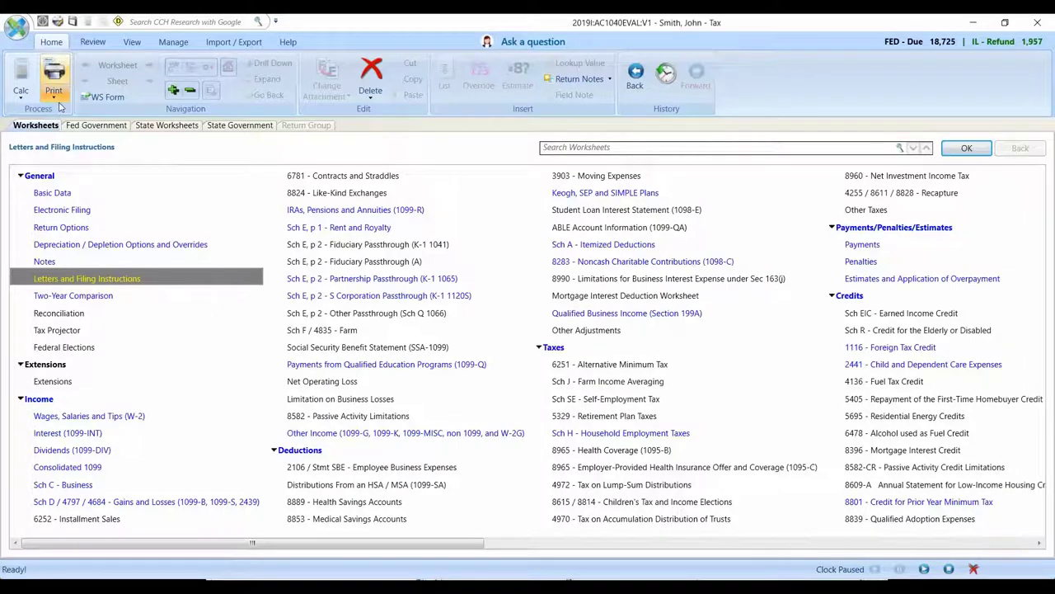
pyautogui.click(55, 97)
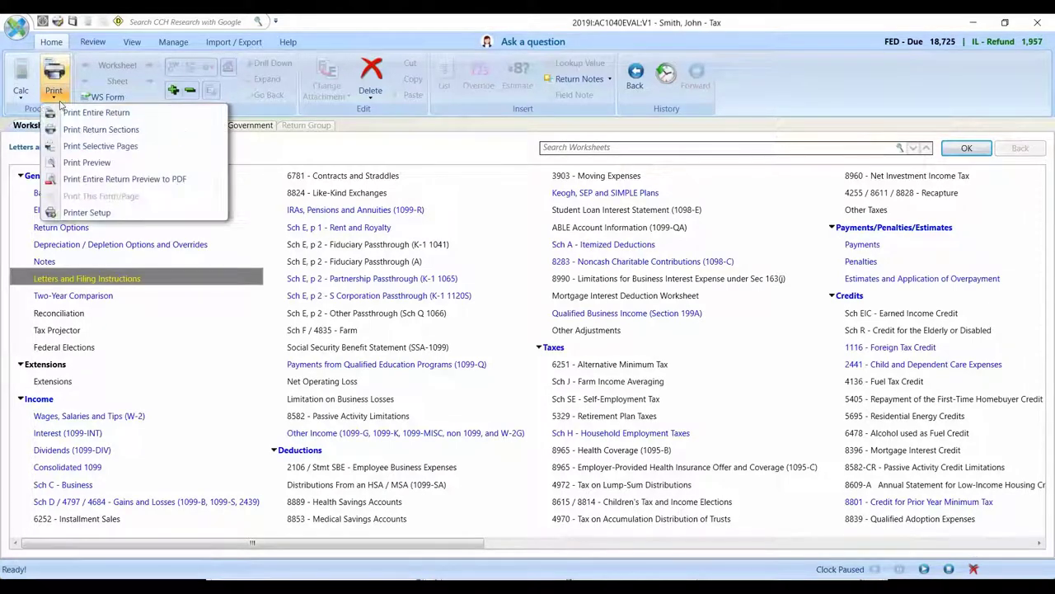
pyautogui.click(91, 111)
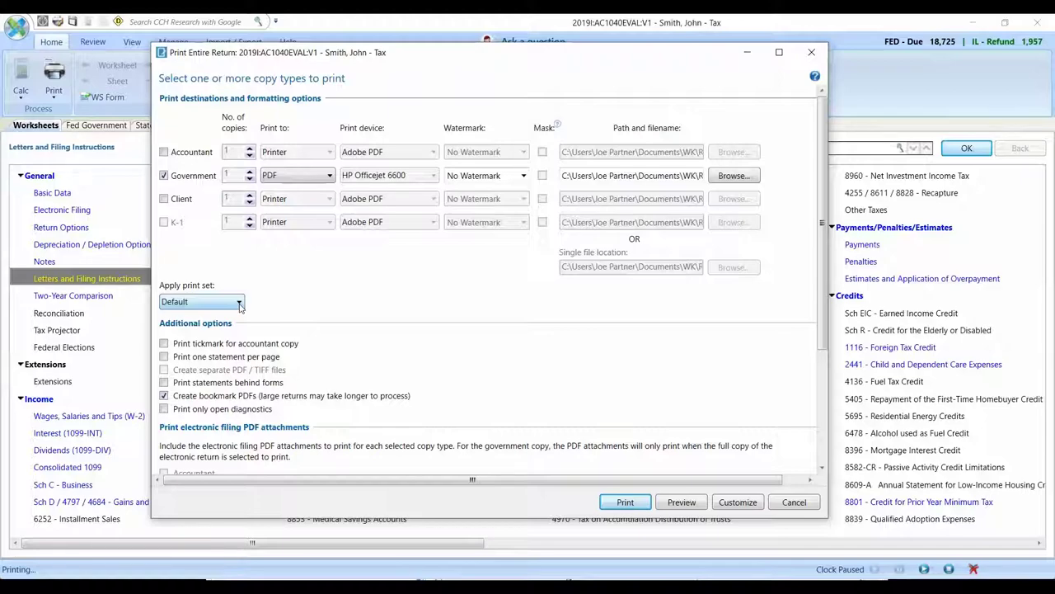
pyautogui.click(239, 302)
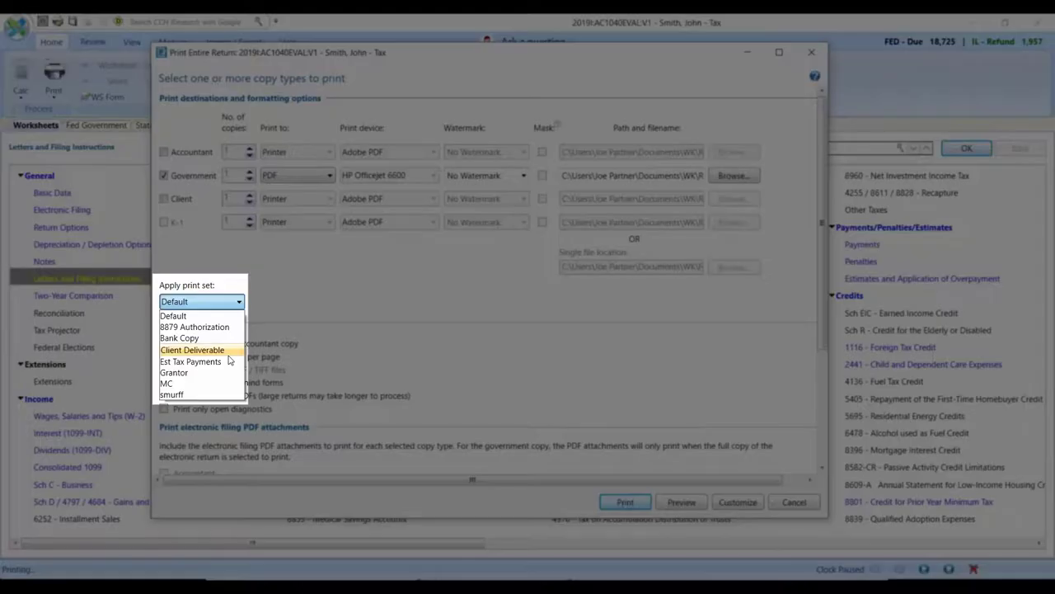
pyautogui.press('Escape')
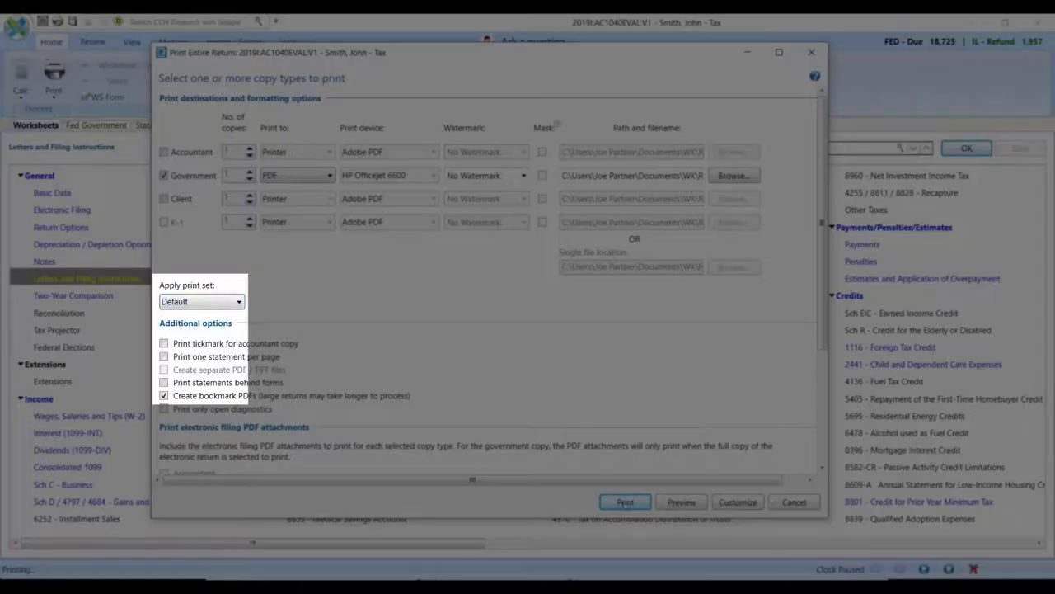